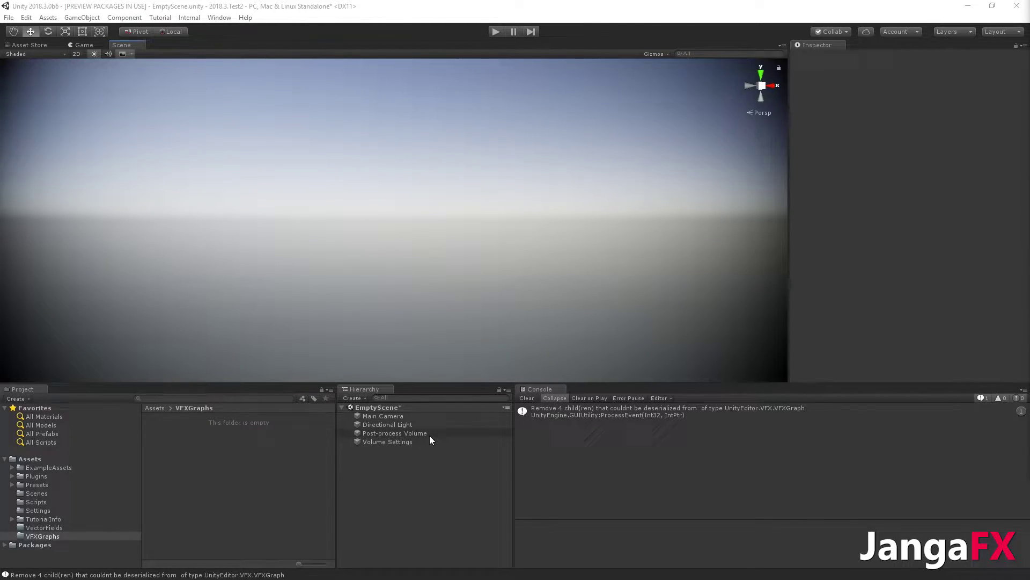
Add a Visual Effect object to the scene hierarchy.
right_click(423, 486)
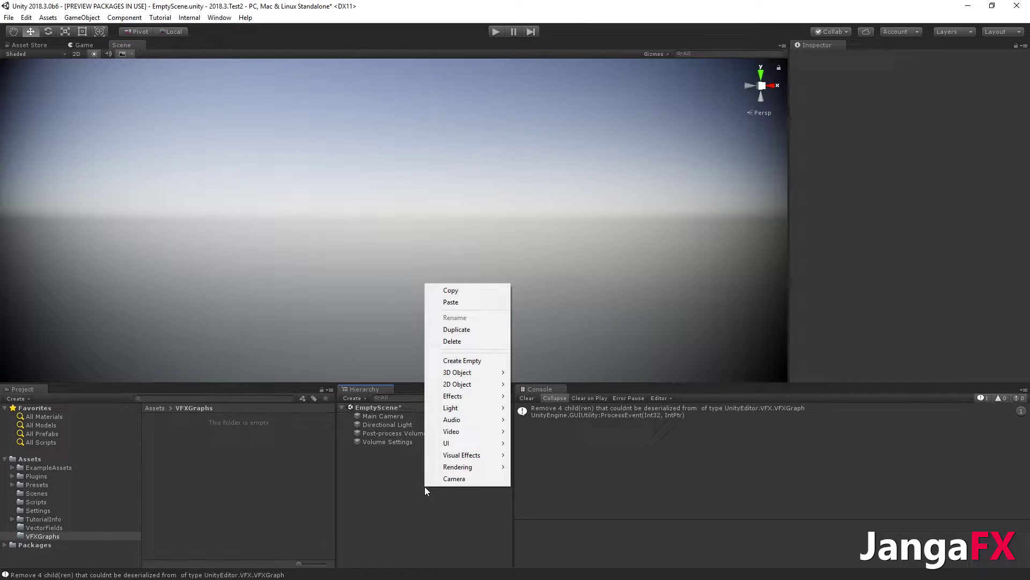
mouse_move(469, 457)
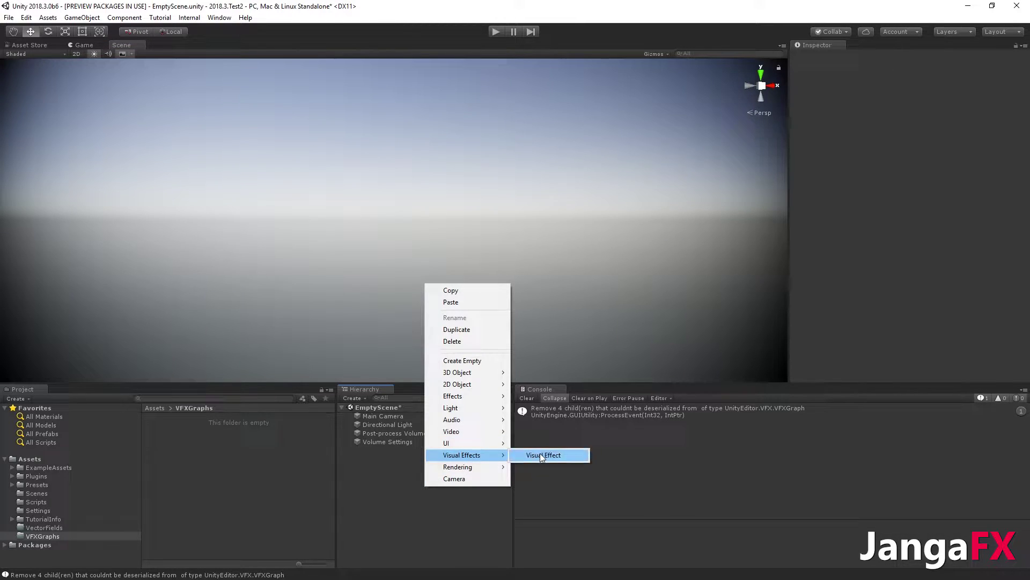
click(540, 455)
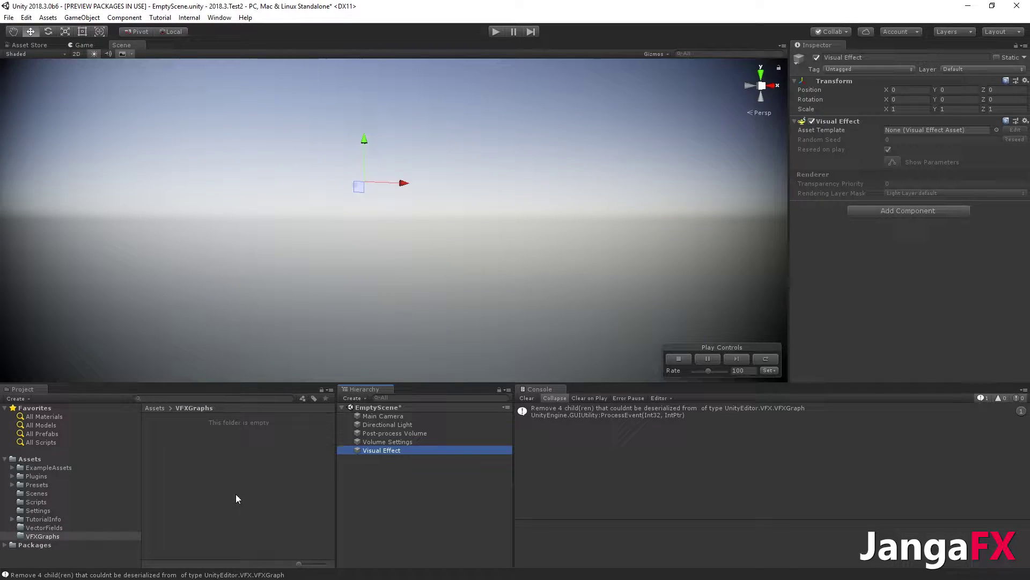
Create a Visual Effect Graph asset named SampleEffect in the VFXGraphs folder.
right_click(226, 453)
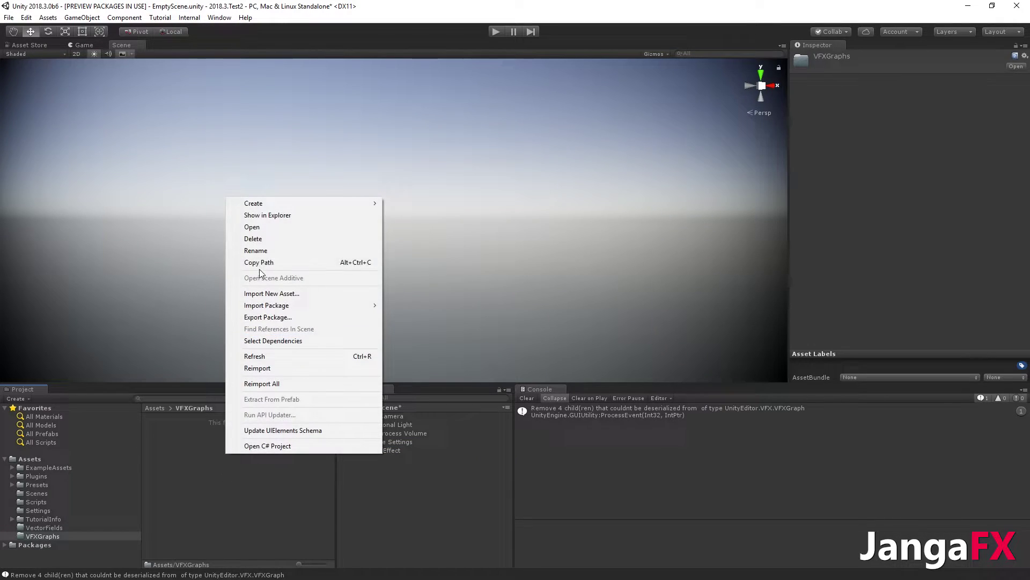
mouse_move(273, 205)
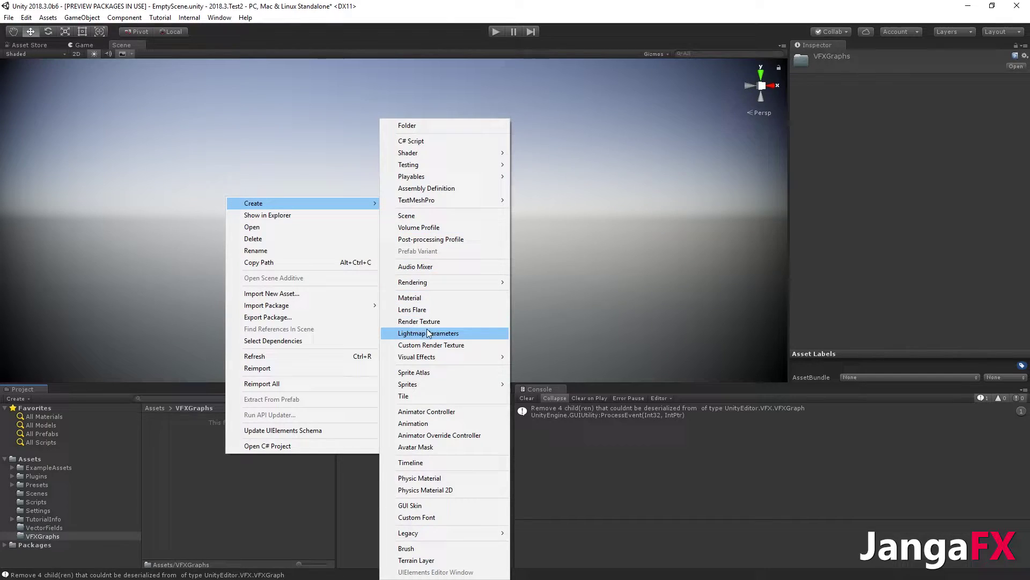
mouse_move(433, 357)
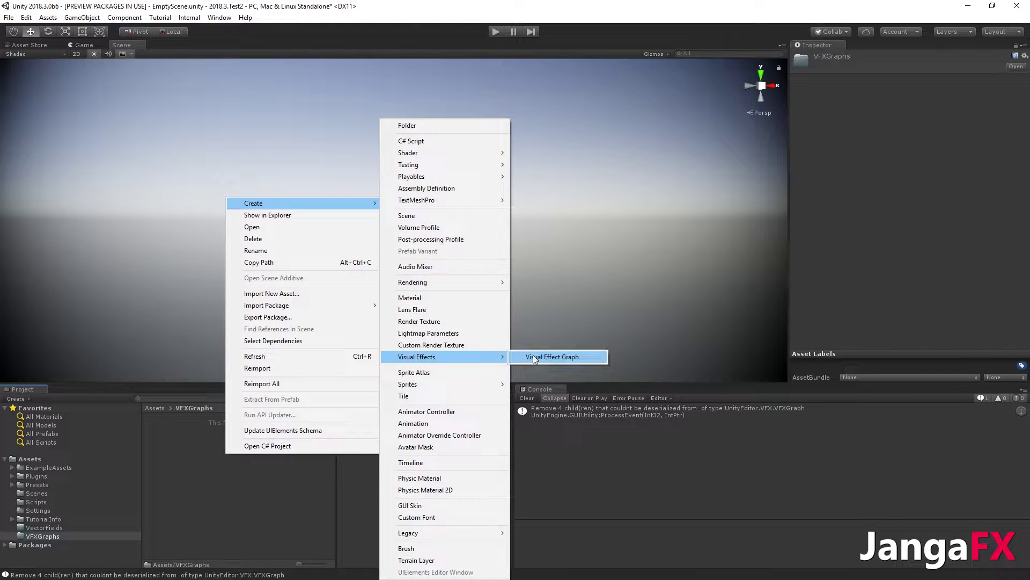
click(564, 356)
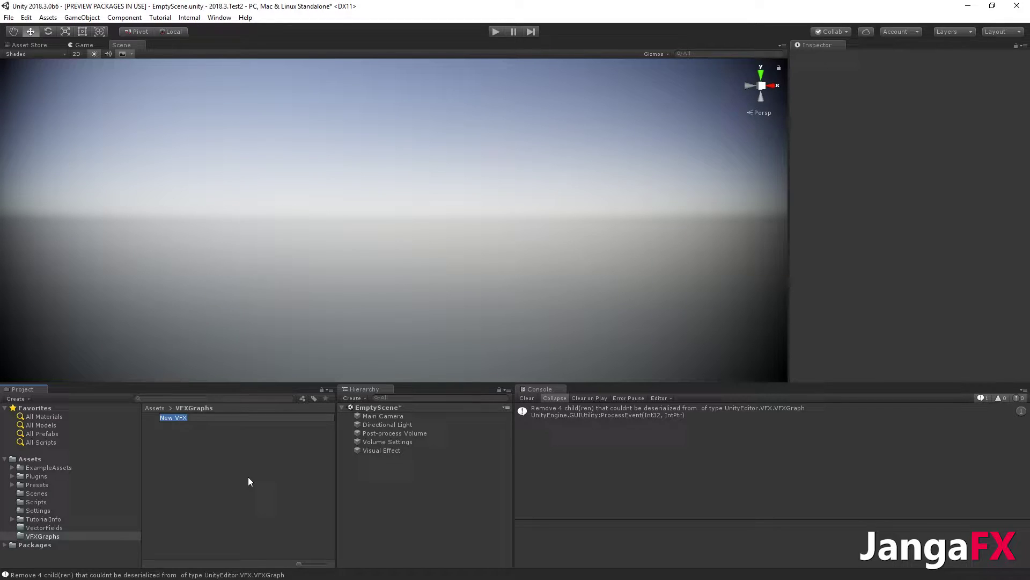
text(SampleEffect)
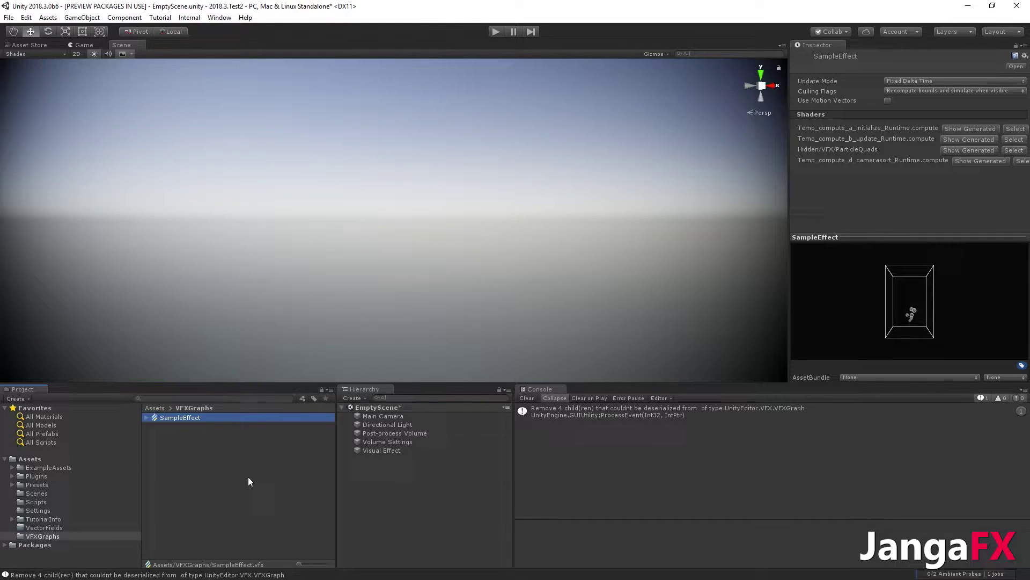
Open the SampleEffect graph, dock its editor beside the Scene view, and widen it so the node chain fits.
double_click(185, 418)
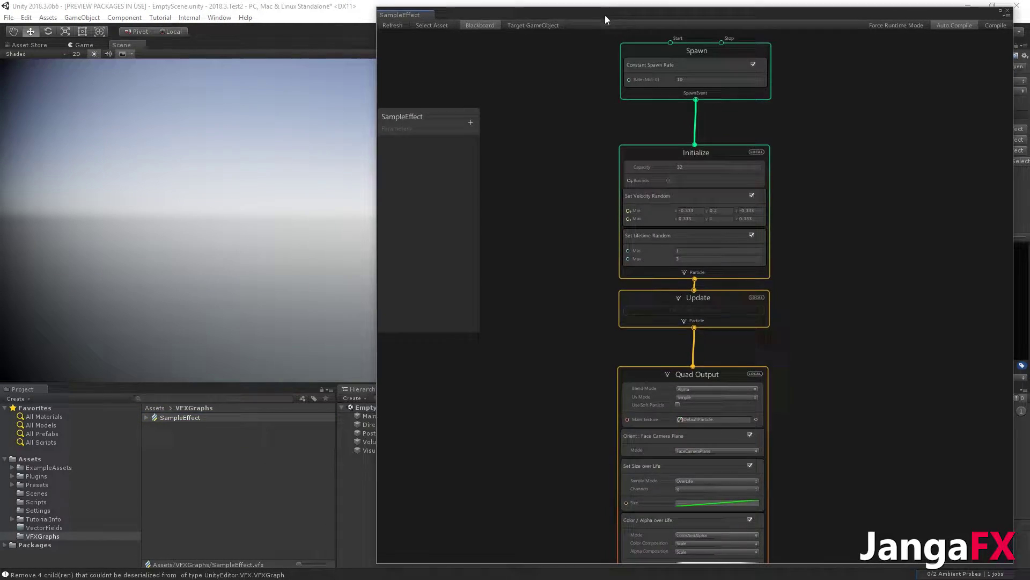
drag(412, 7, 749, 191)
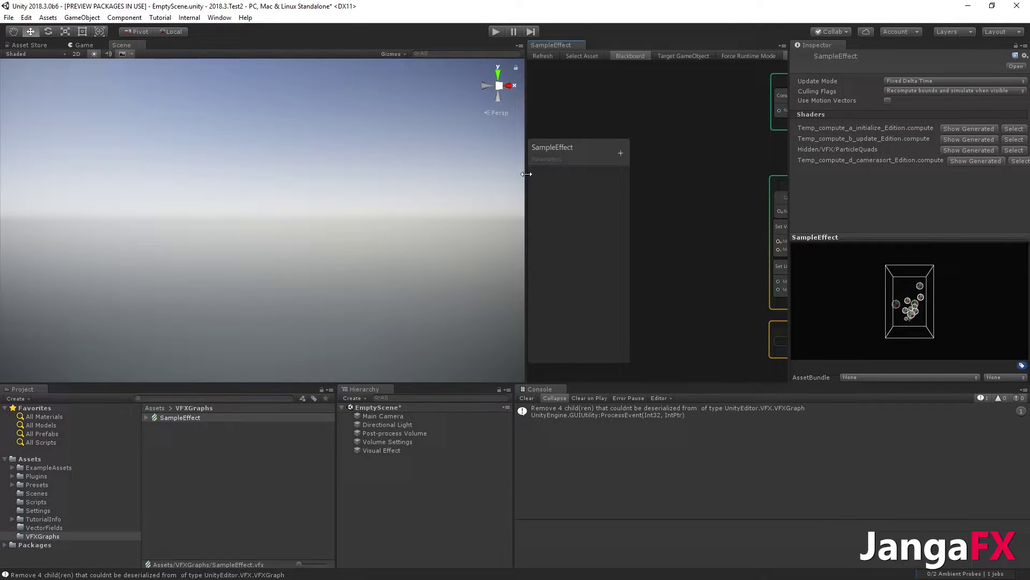
drag(525, 177, 289, 209)
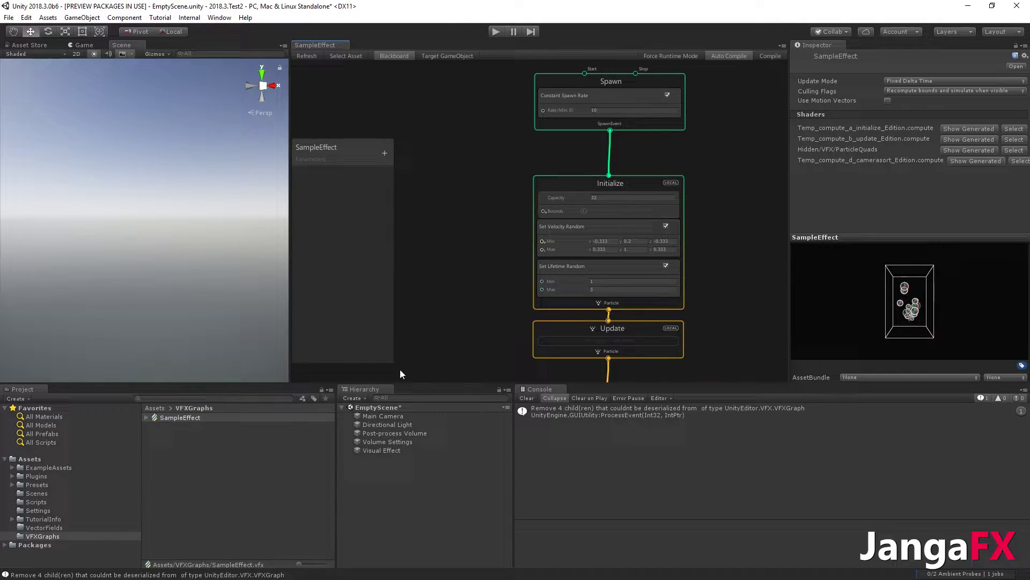
Assign SampleEffect as the asset template of the Visual Effect object and frame its particles in the scene.
click(379, 451)
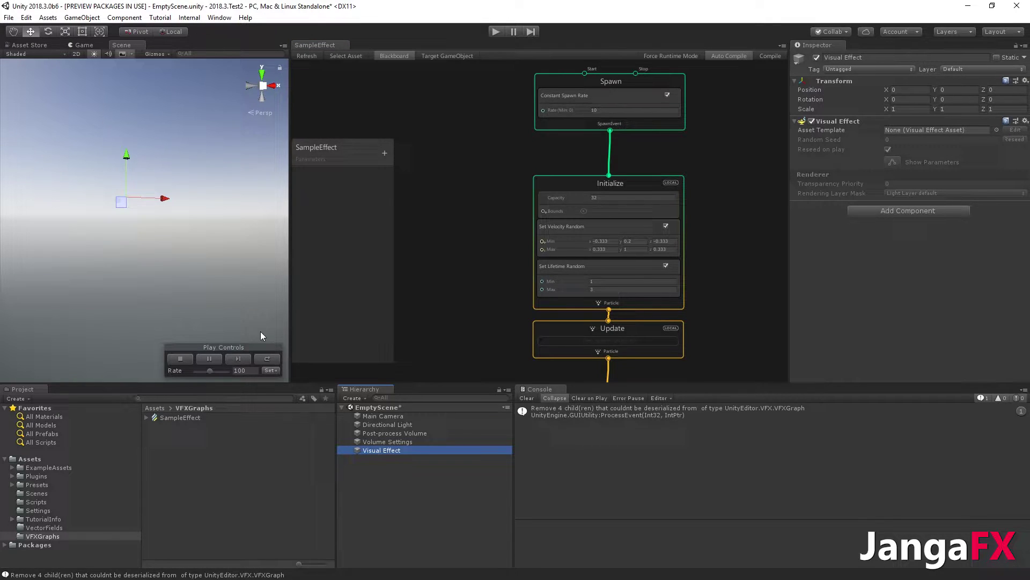
drag(160, 417, 940, 131)
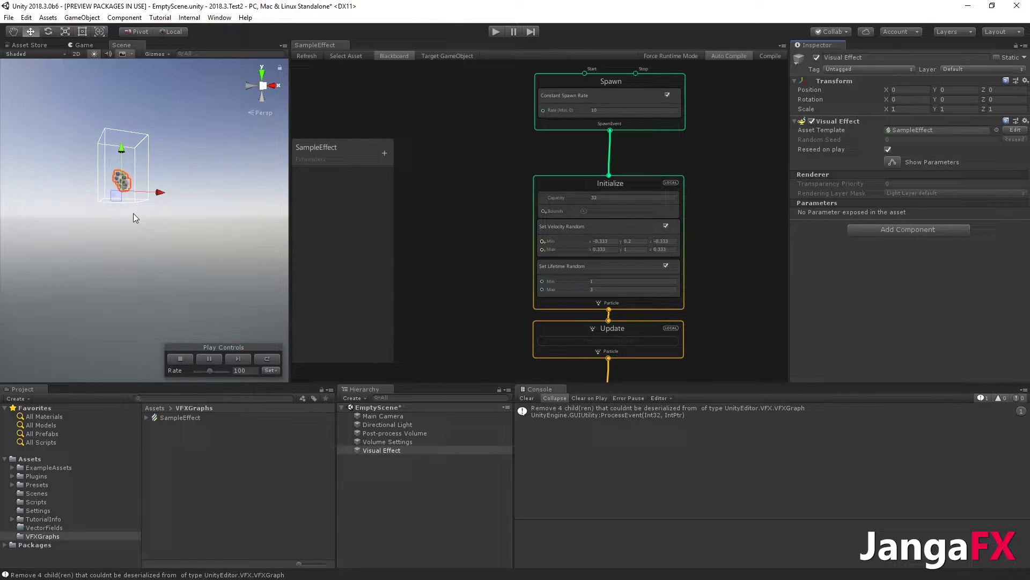
mouse_move(133, 213)
middle_down()
mouse_move(148, 196)
mouse_move(151, 220)
middle_up()
scroll(155, 242, up, 5)
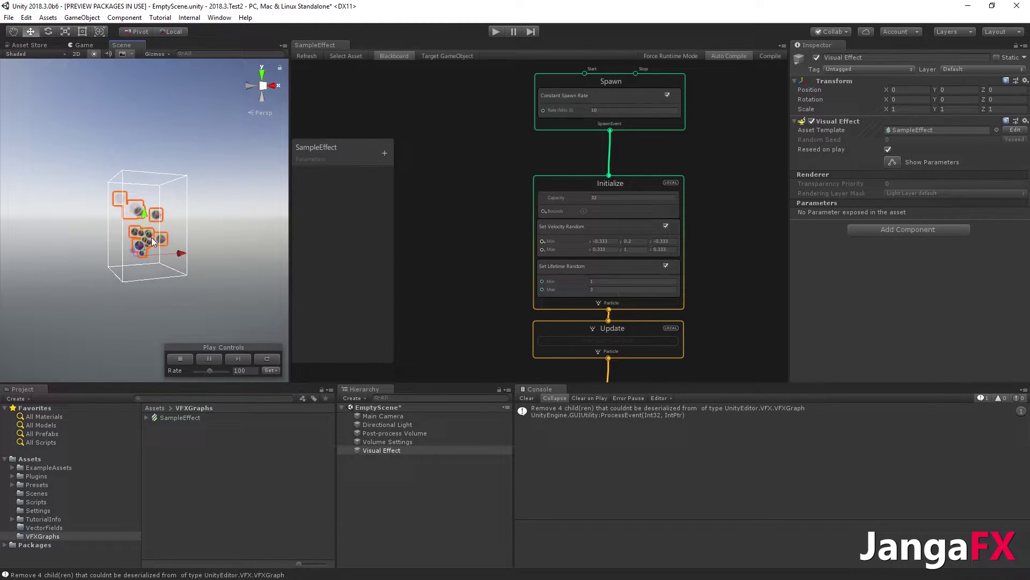
alt+drag(154, 241, 167, 225)
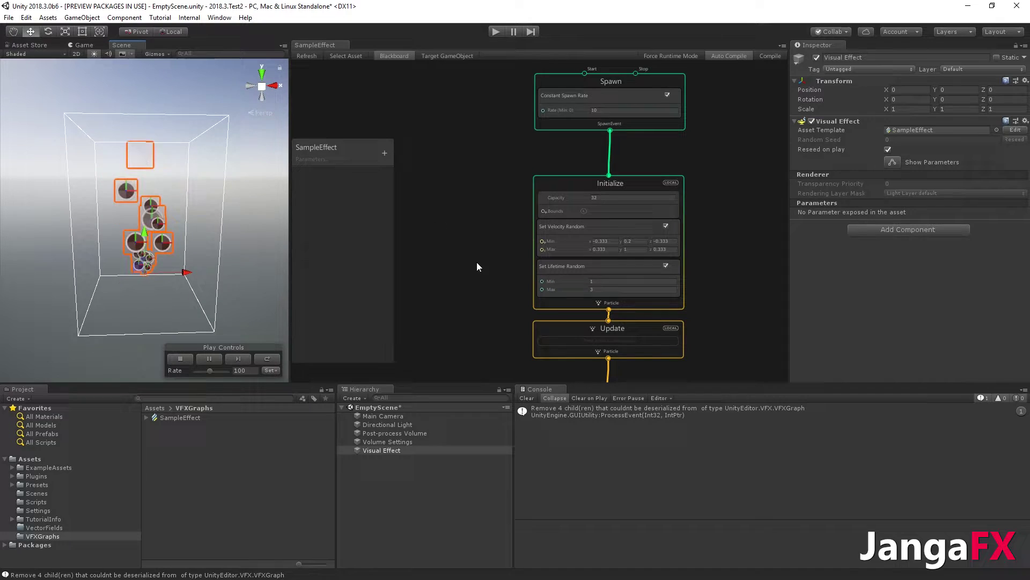
Delete all the default nodes from the SampleEffect graph.
scroll(635, 118, down, 5)
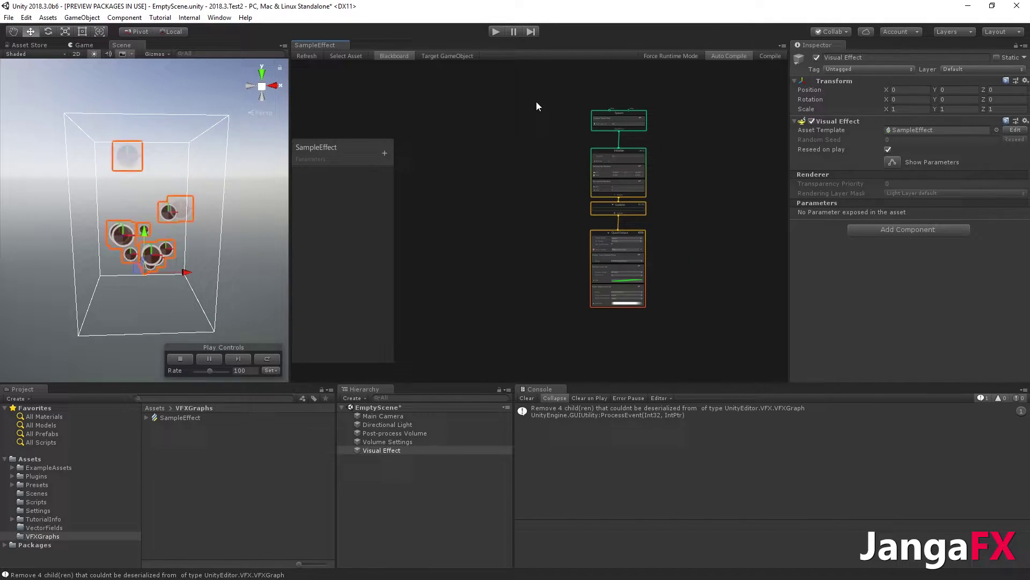
drag(535, 101, 642, 313)
key(Delete)
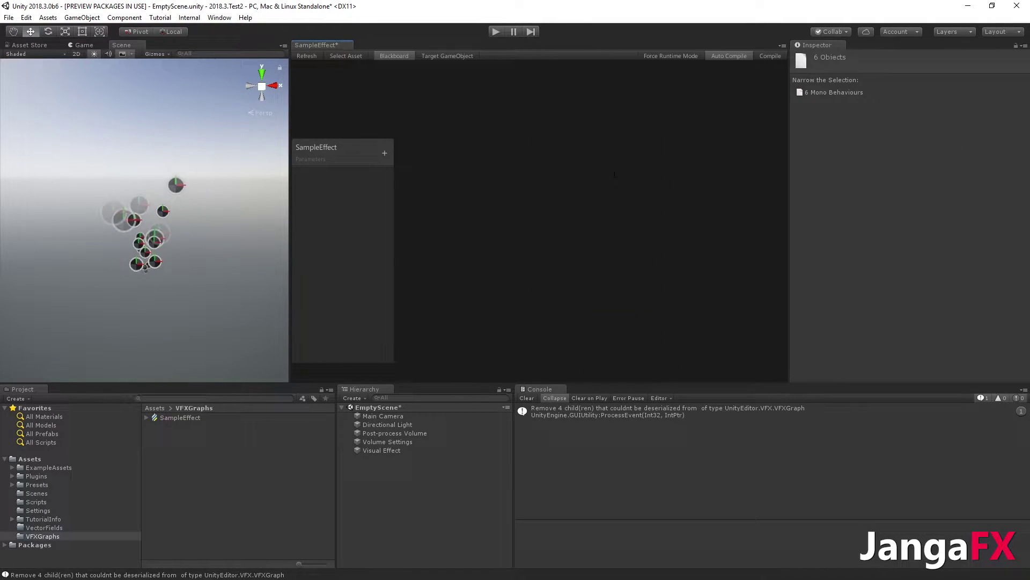
Add a Simple Swarm Particle System to the empty SampleEffect graph.
right_click(503, 139)
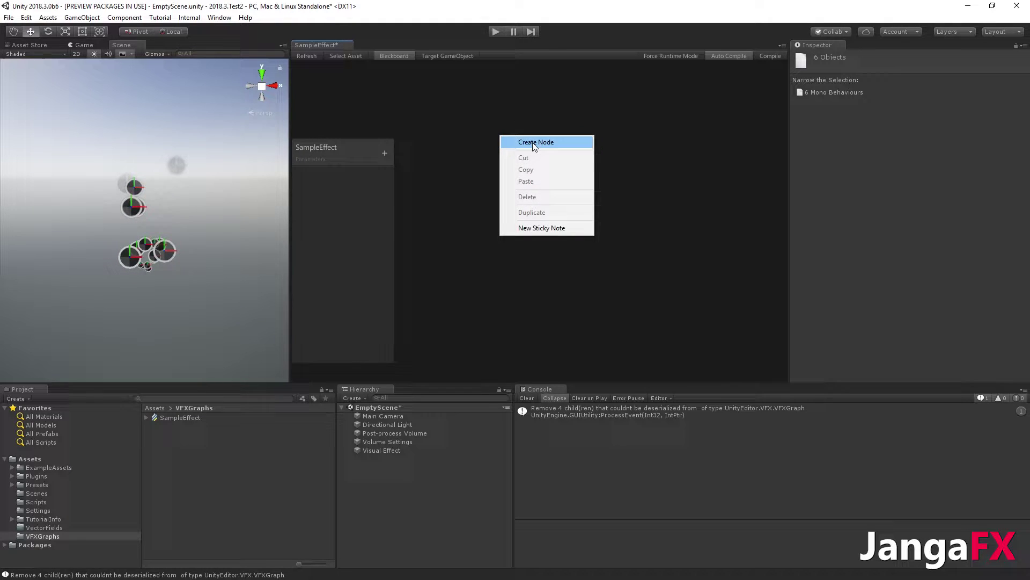
click(515, 141)
click(476, 185)
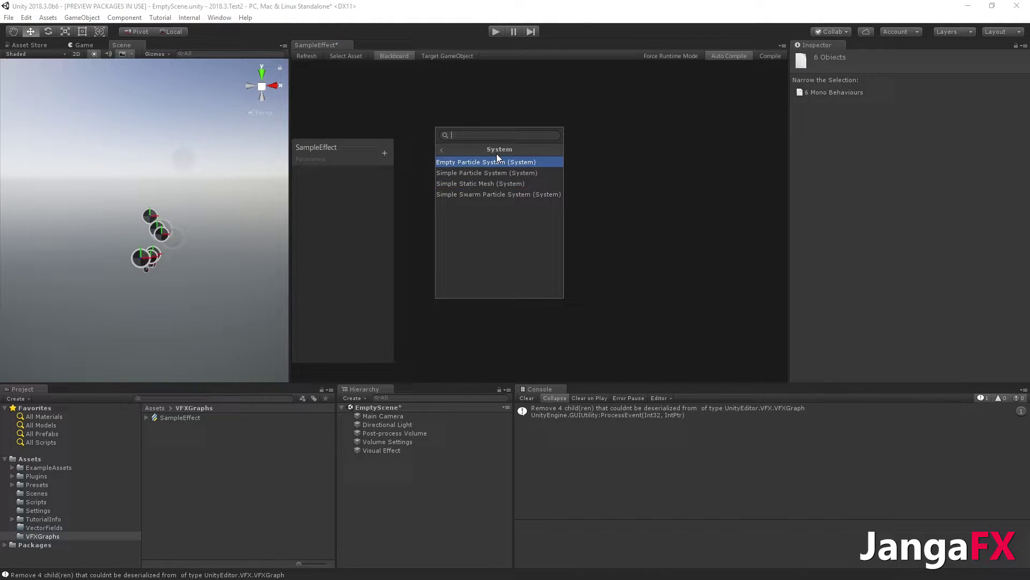
click(517, 196)
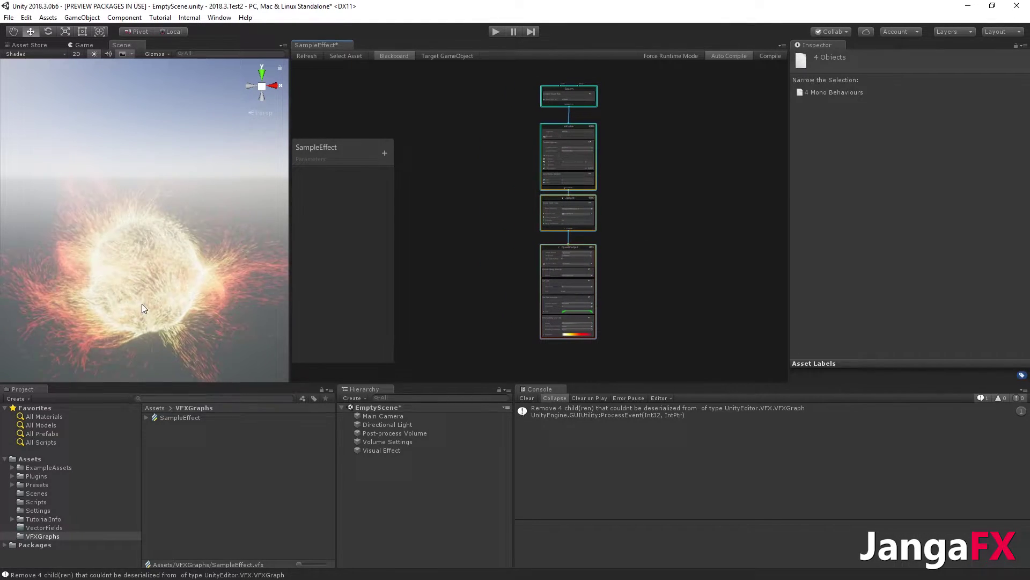
alt+drag(169, 278, 258, 177)
Locate the project texture used as the vector field by the Vector Field Force block in the Update context.
scroll(636, 230, up, 5)
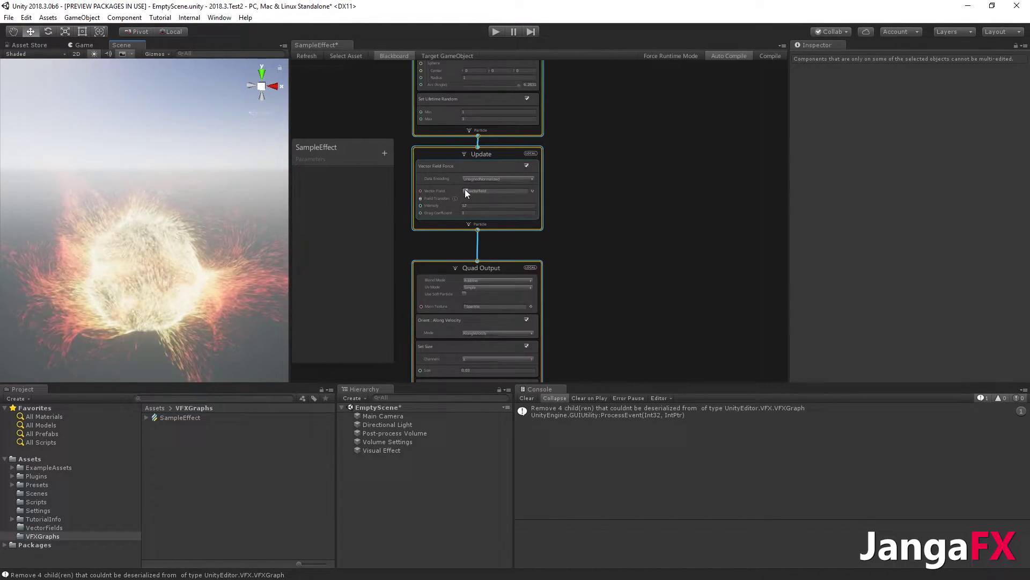
scroll(590, 227, up, 4)
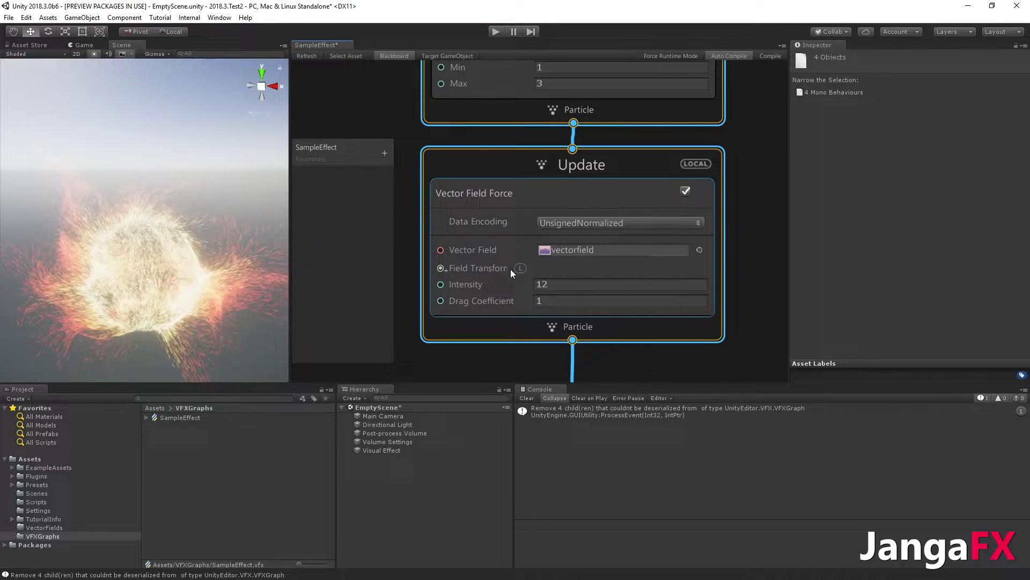
click(565, 250)
click(166, 470)
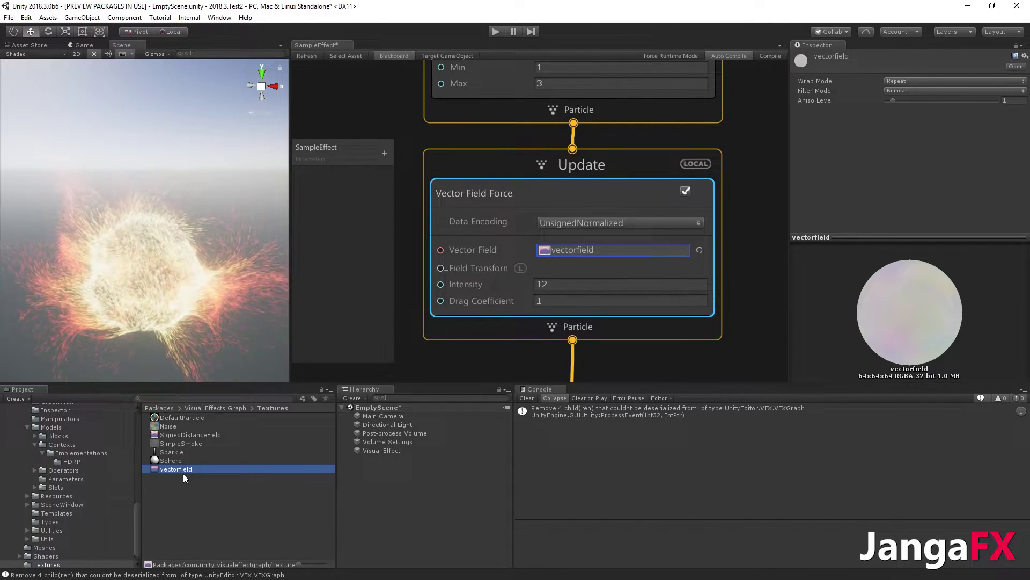
drag(137, 520, 128, 414)
Add a VectorField effect object to the scene hierarchy.
click(384, 491)
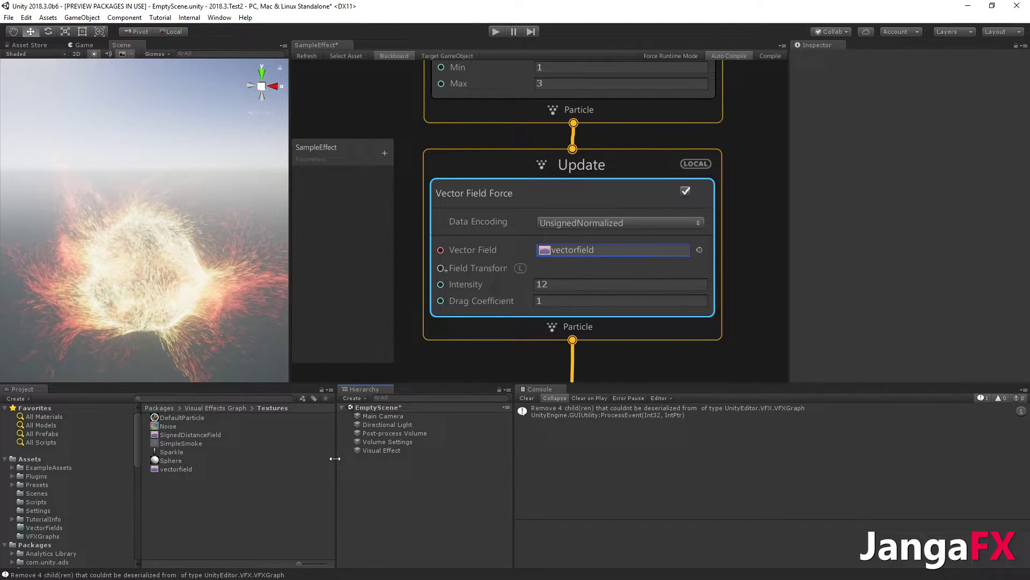
right_click(384, 478)
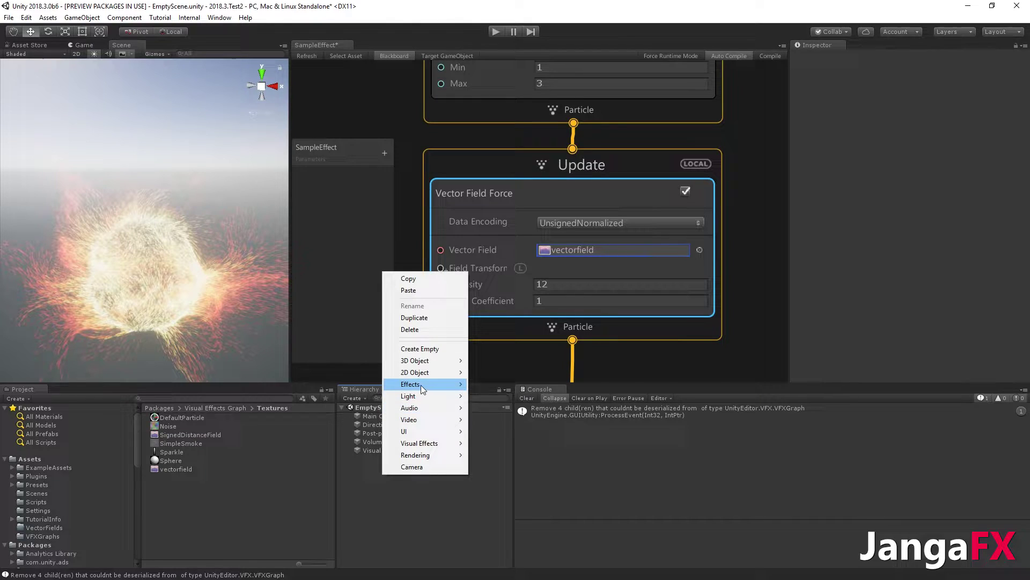
mouse_move(421, 385)
click(501, 421)
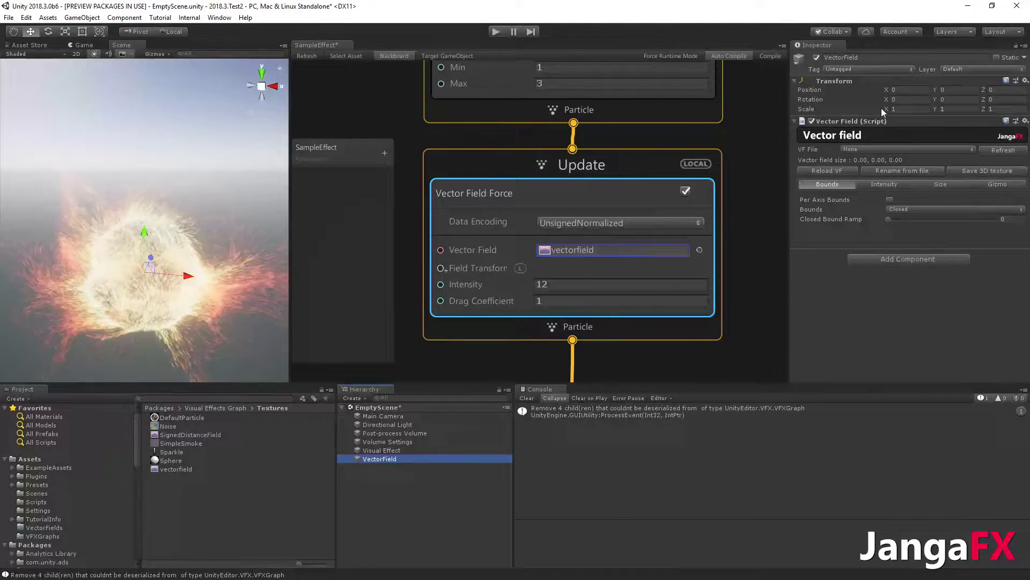
Load VF_Coil as the VectorField object's VF file and move the object along X to about 1.7.
click(861, 149)
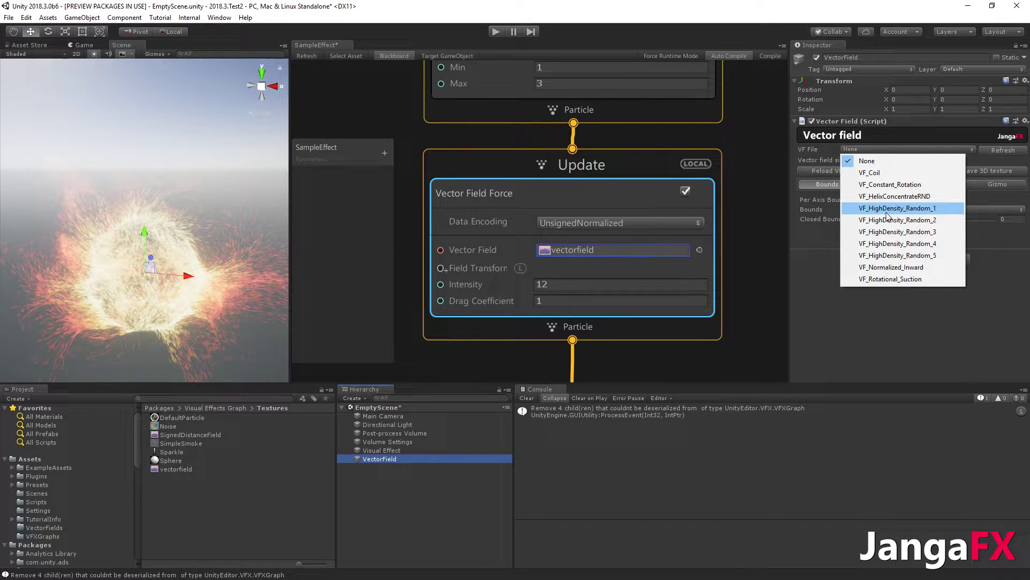
click(880, 177)
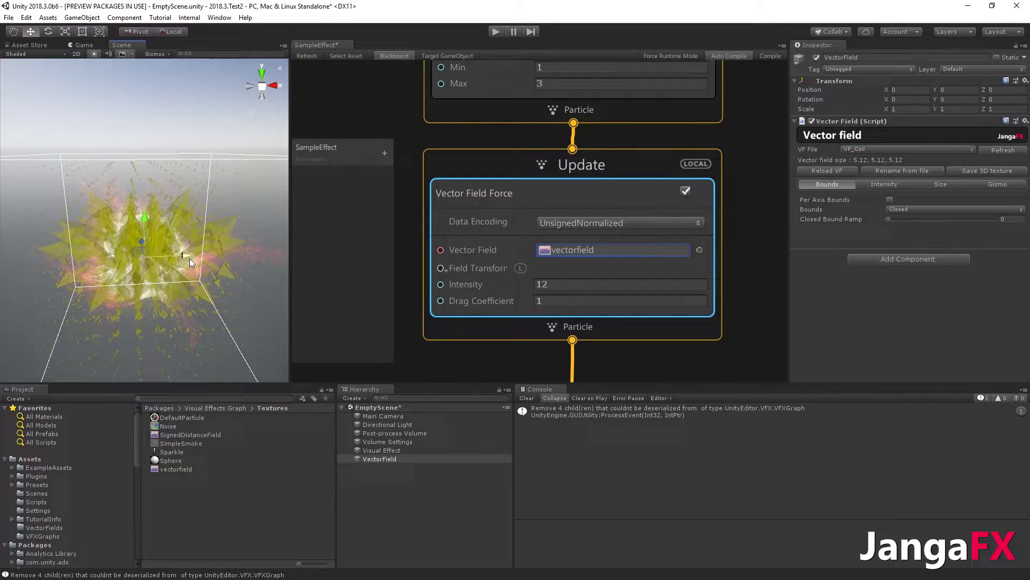
drag(188, 260, 246, 260)
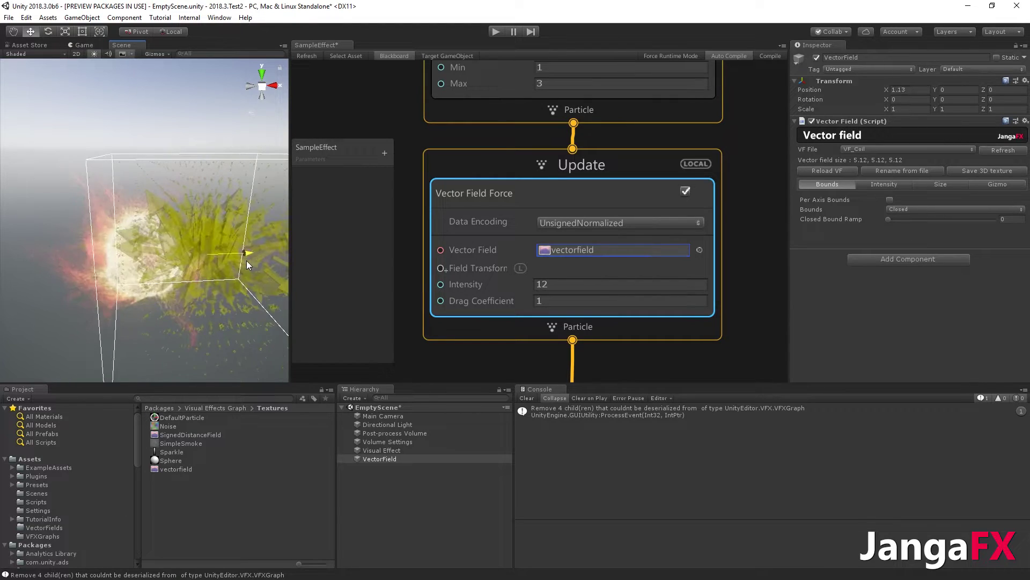
Save the vector field as a 3D texture named VF_Coil.asset in the project's VectorFields folder.
click(979, 170)
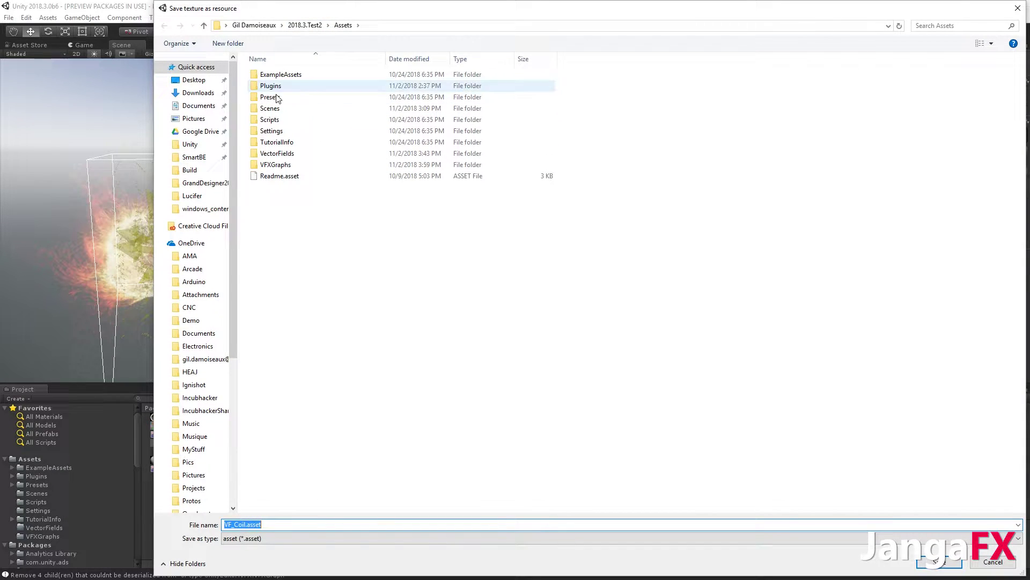
double_click(276, 154)
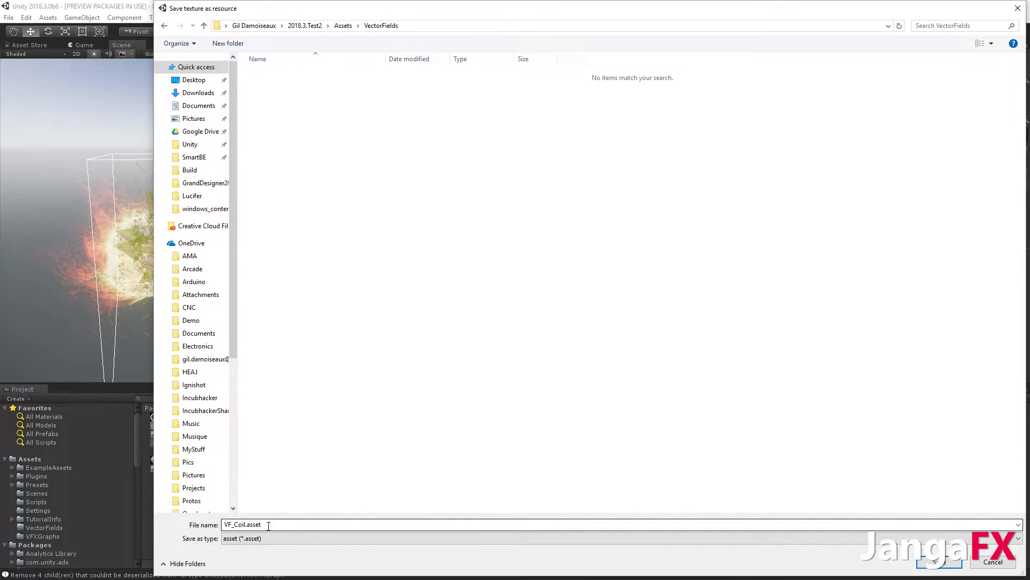
click(946, 563)
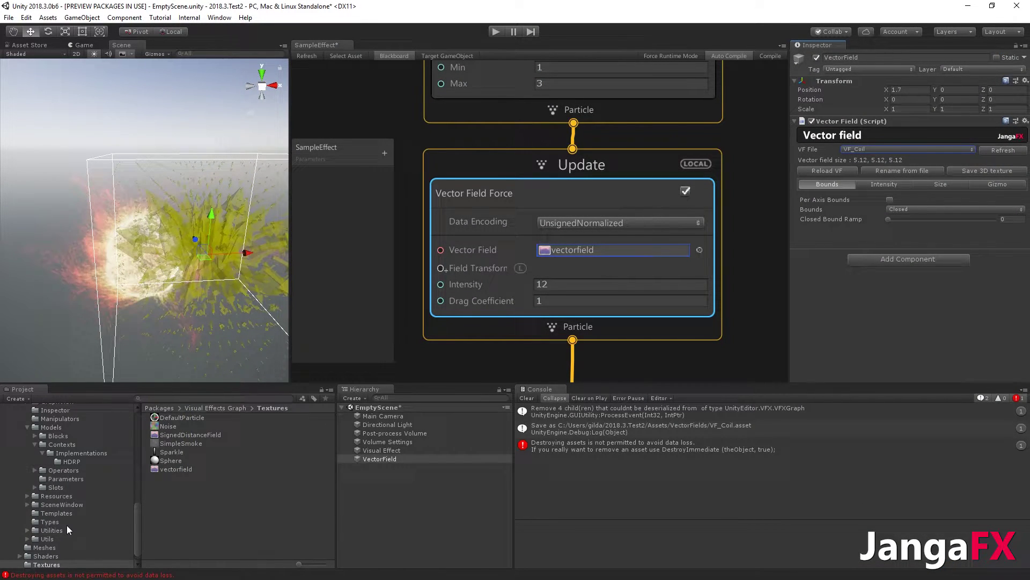
Open the VectorFields asset folder and select the VectorField object in the scene hierarchy.
scroll(79, 457, up, 15)
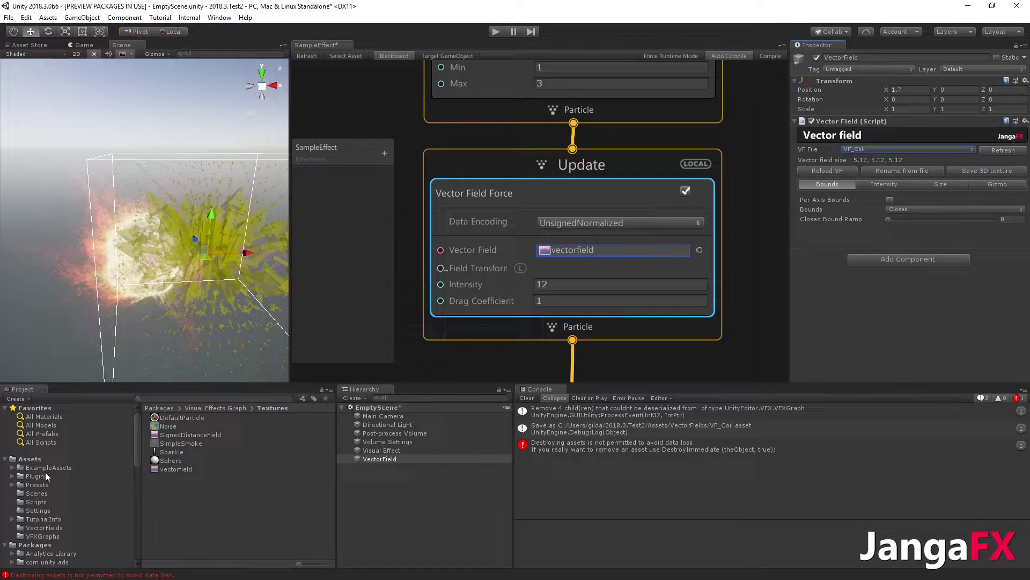
click(46, 529)
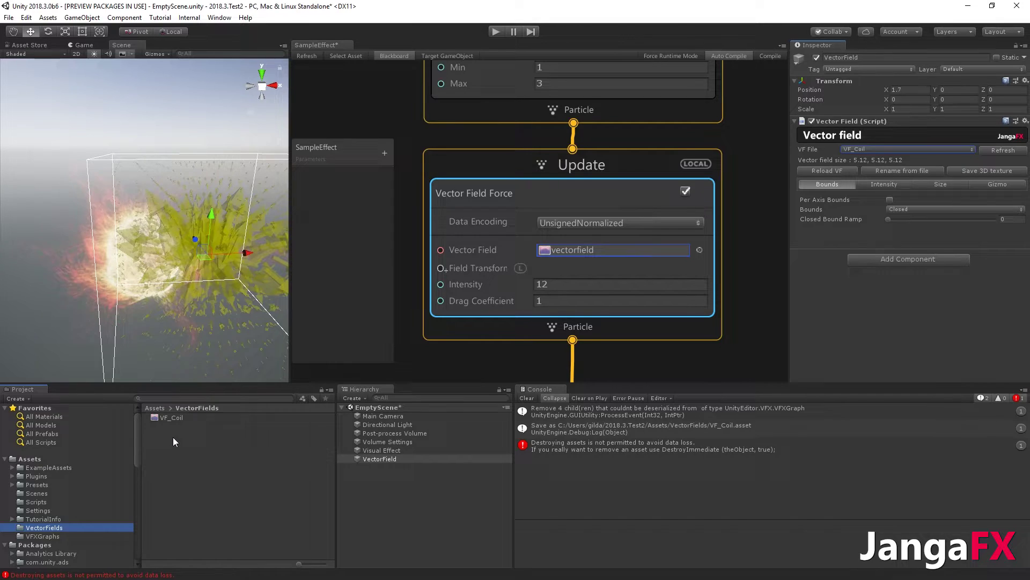
click(382, 460)
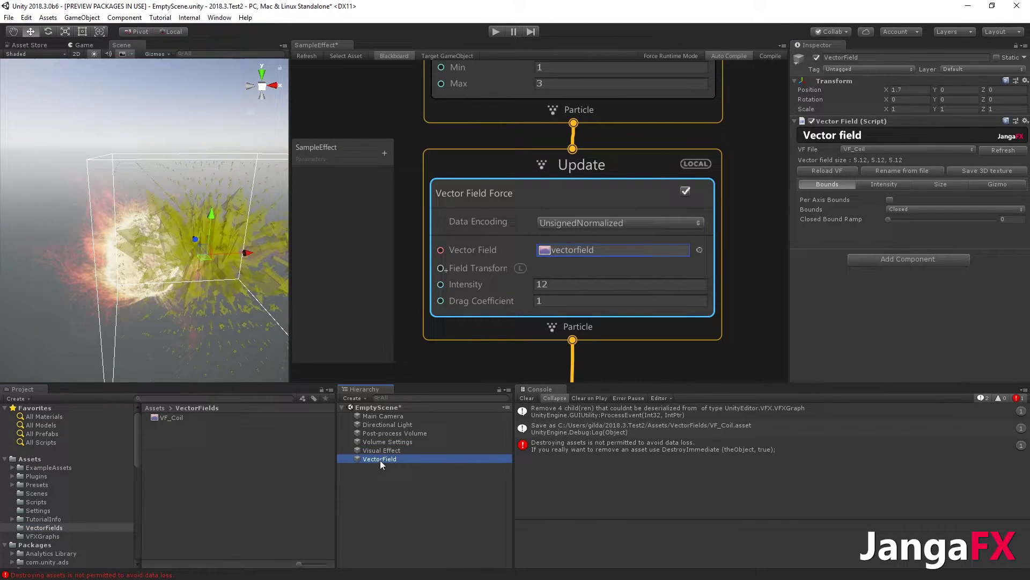
Deactivate the VectorField object in the scene and assign the VF_Coil texture to the Vector Field Force block's vector field.
click(817, 58)
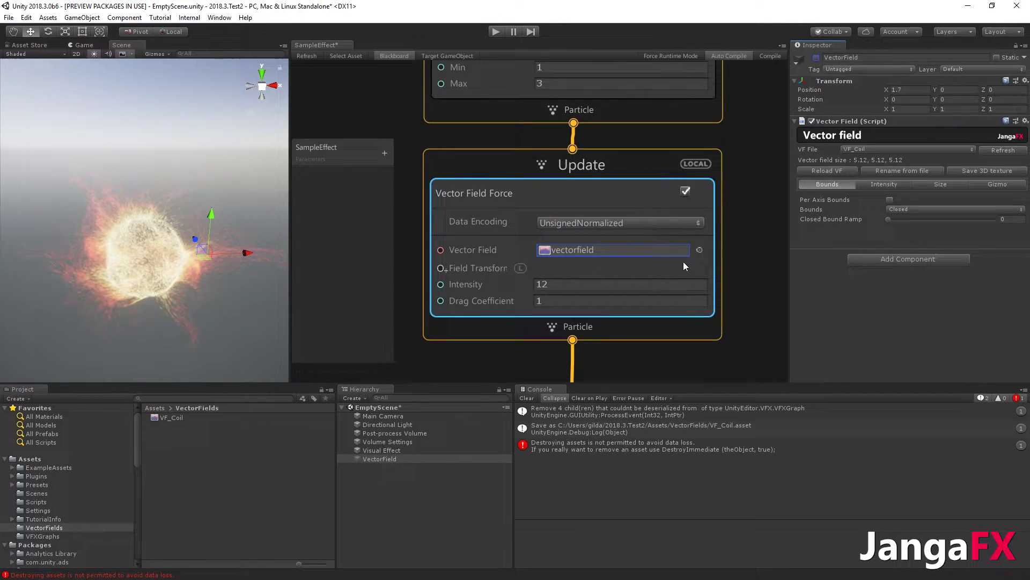
click(601, 213)
middle_drag(600, 213, 623, 250)
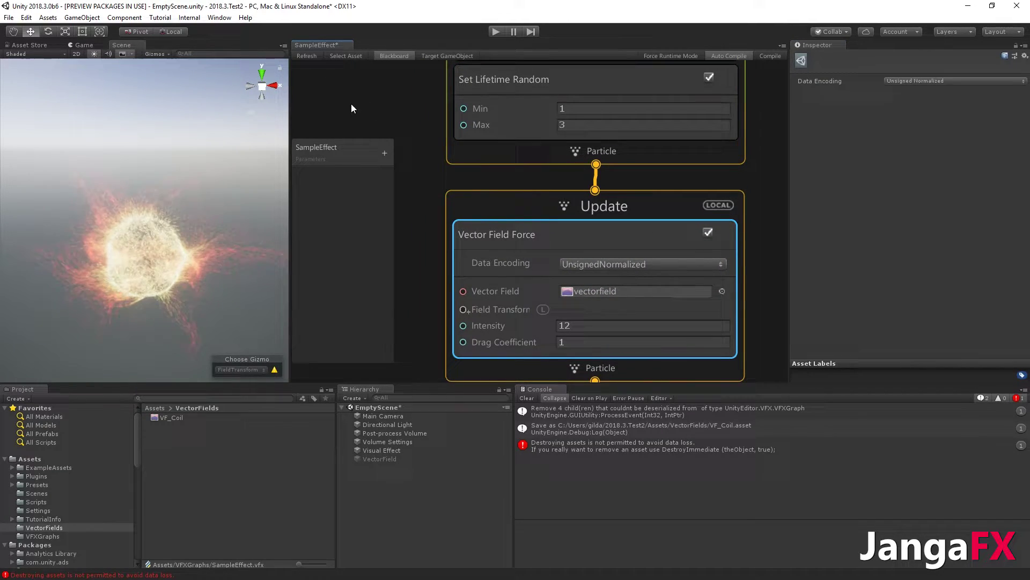
middle_drag(565, 188, 578, 152)
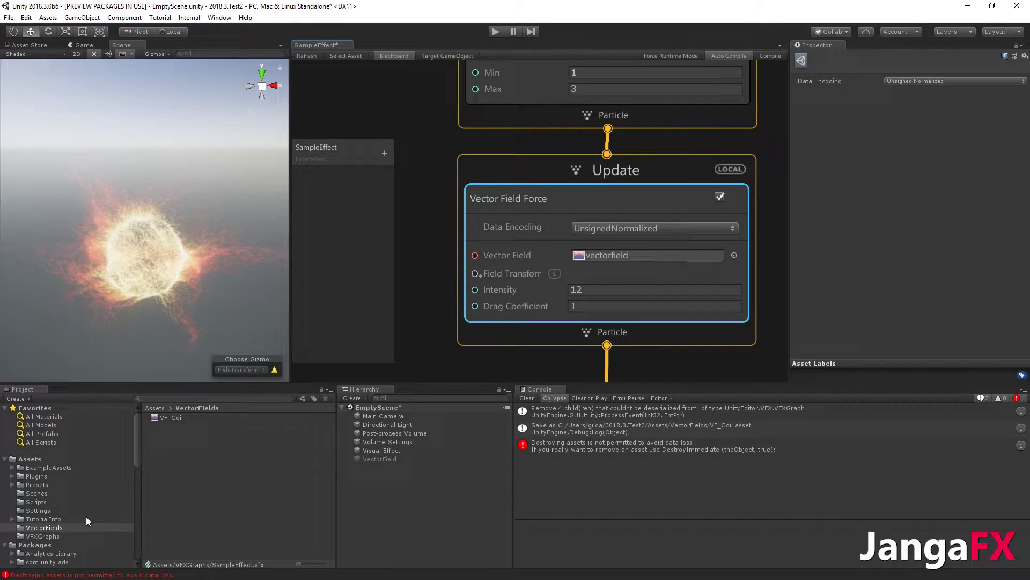
drag(166, 417, 527, 275)
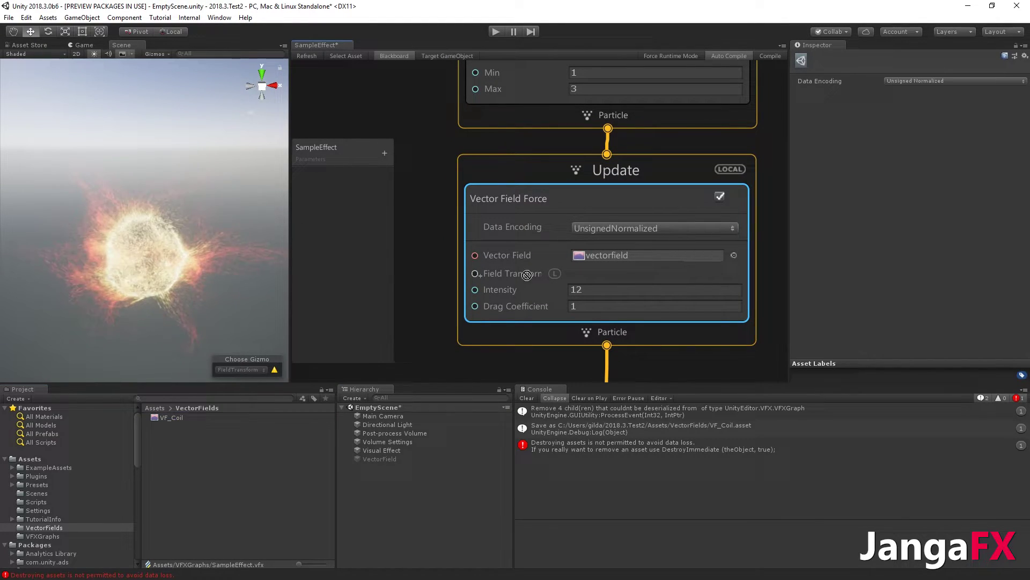
drag(595, 257, 594, 257)
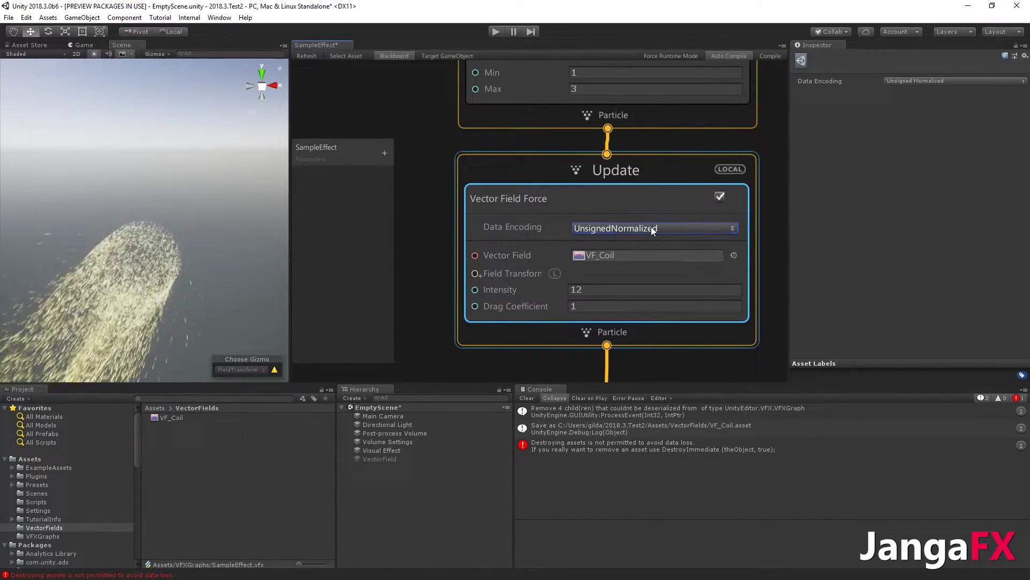
Set the Vector Field Force block's data encoding to Signed, its intensity to 7 and its drag coefficient to 1.57.
click(634, 230)
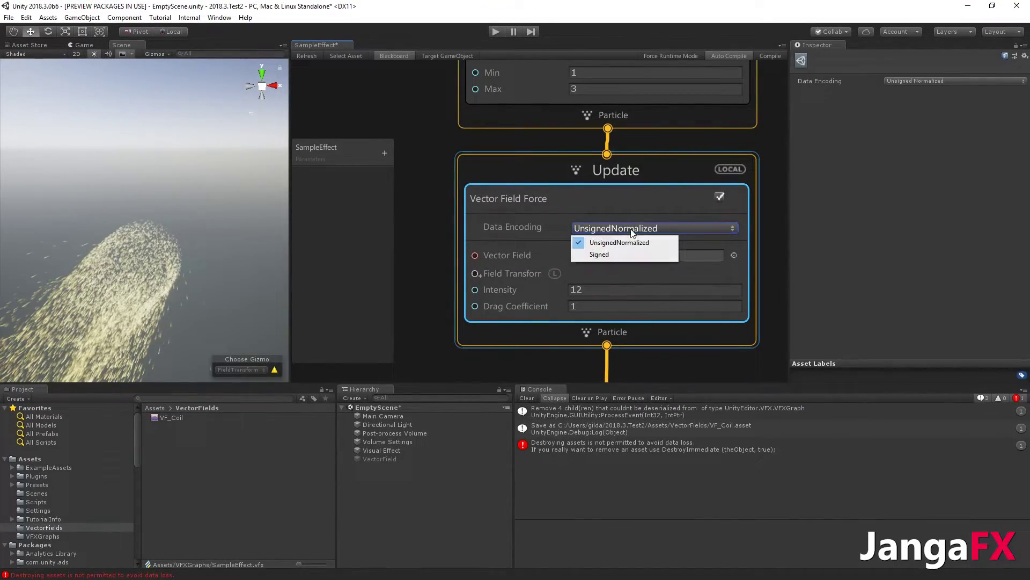
click(600, 253)
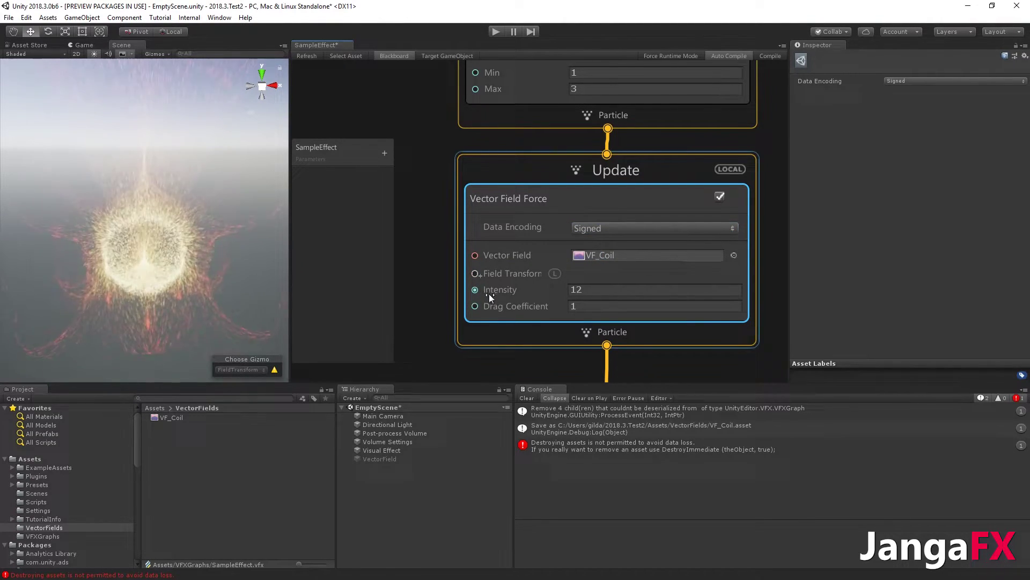
alt+drag(140, 275, 161, 279)
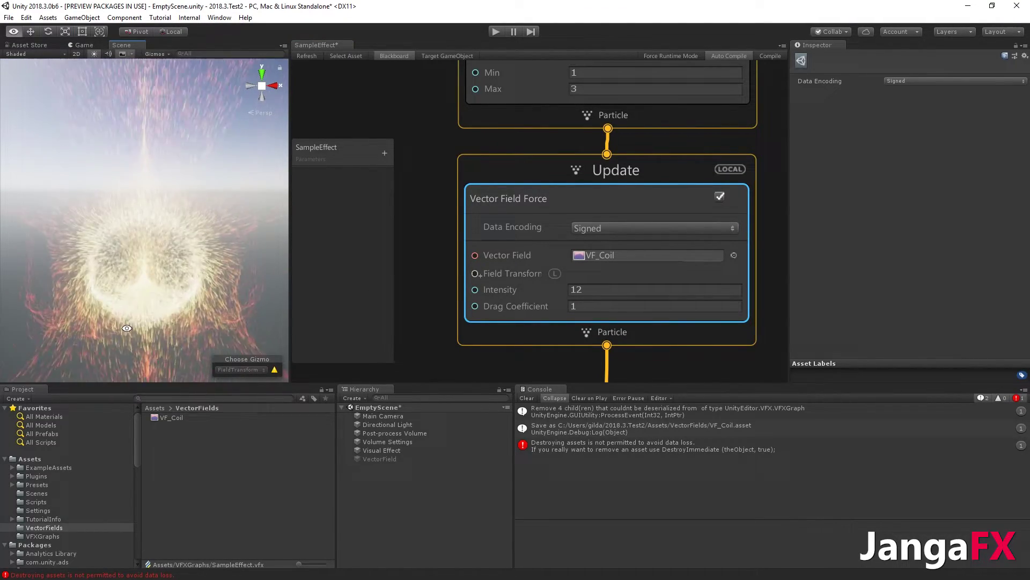
drag(508, 290, 479, 290)
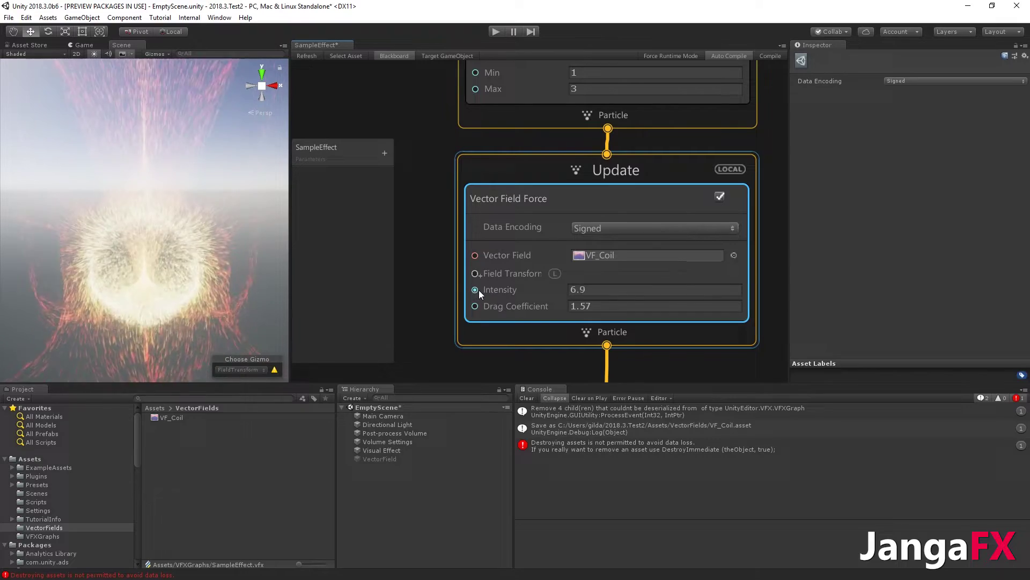
alt+drag(147, 244, 107, 236)
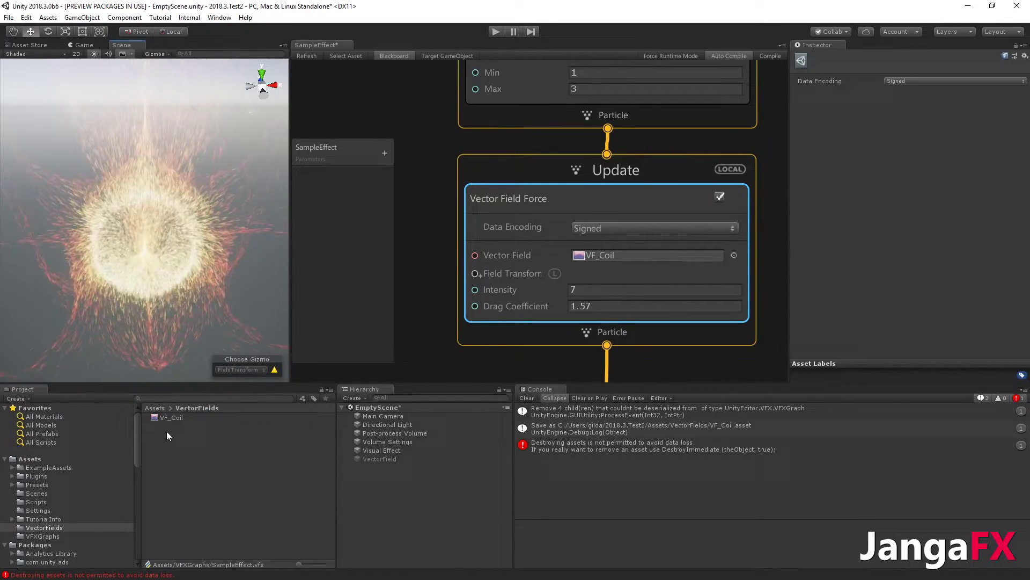
Set the VF_Coil texture asset's wrap mode to Clamp.
click(170, 418)
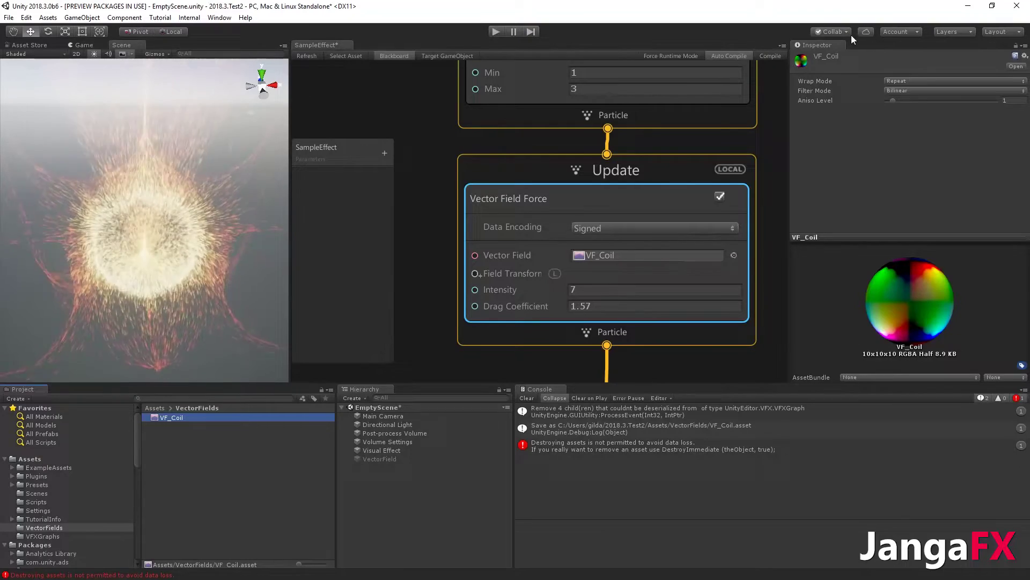
click(900, 82)
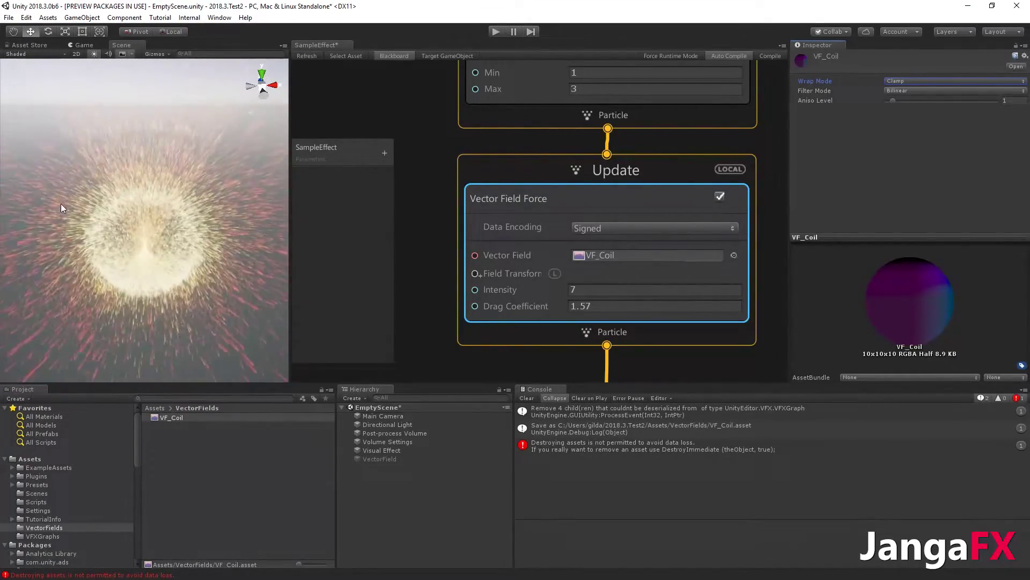
alt+drag(60, 204, 69, 219)
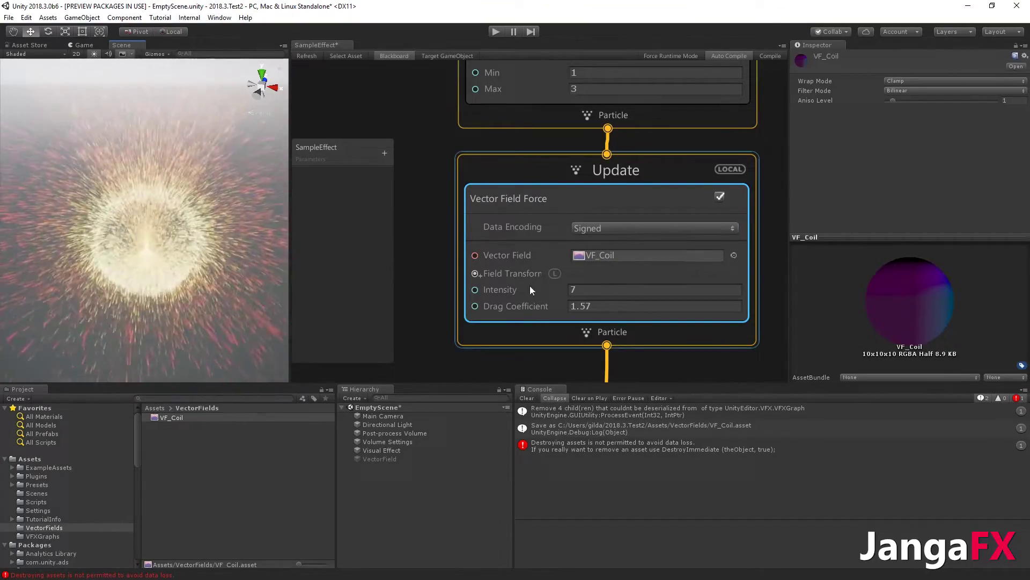
Switch the Vector Field Force's field transform to world space and move, rotate and enlarge the field box in the scene.
click(556, 275)
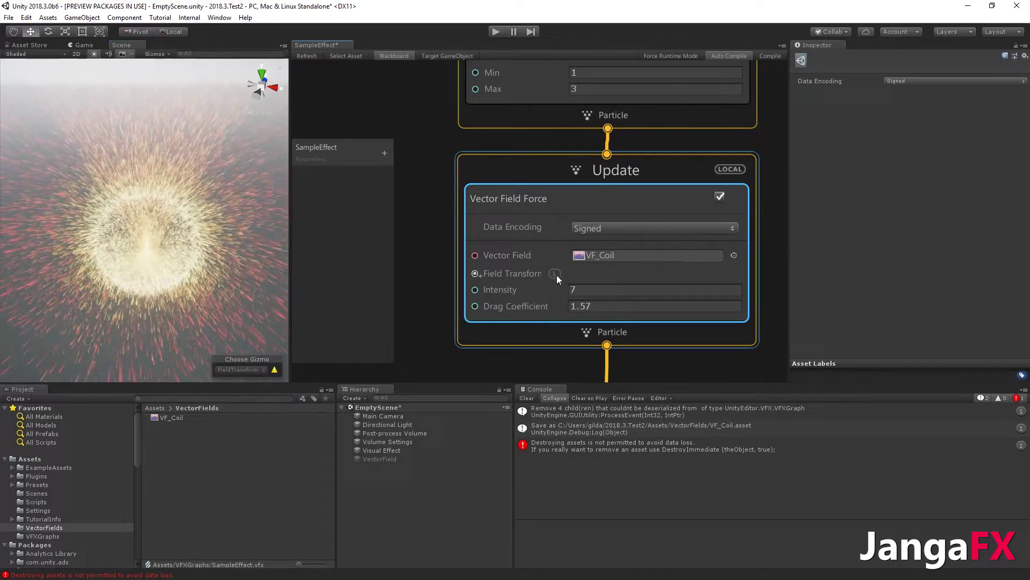
click(554, 273)
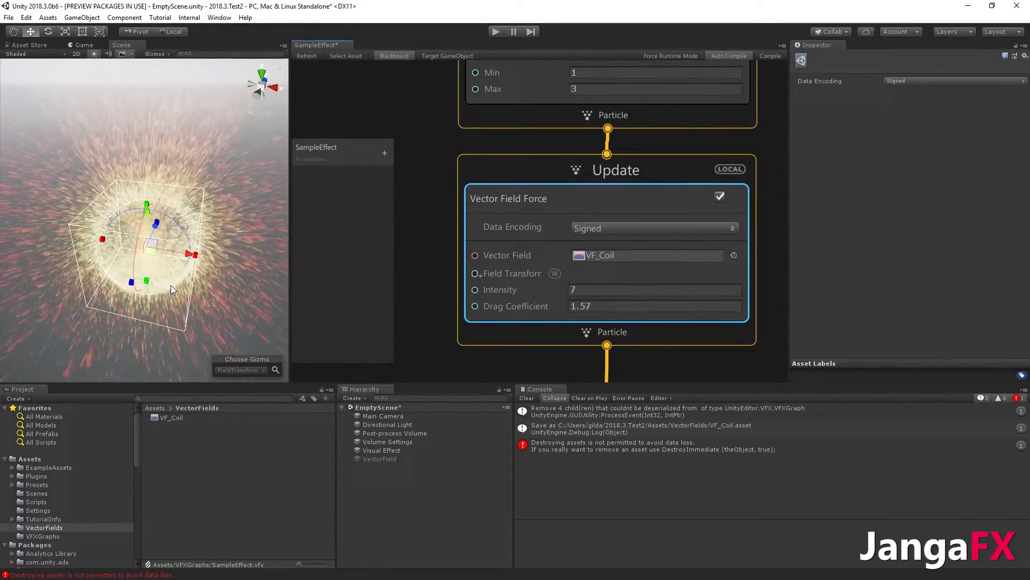
alt+drag(171, 286, 122, 200)
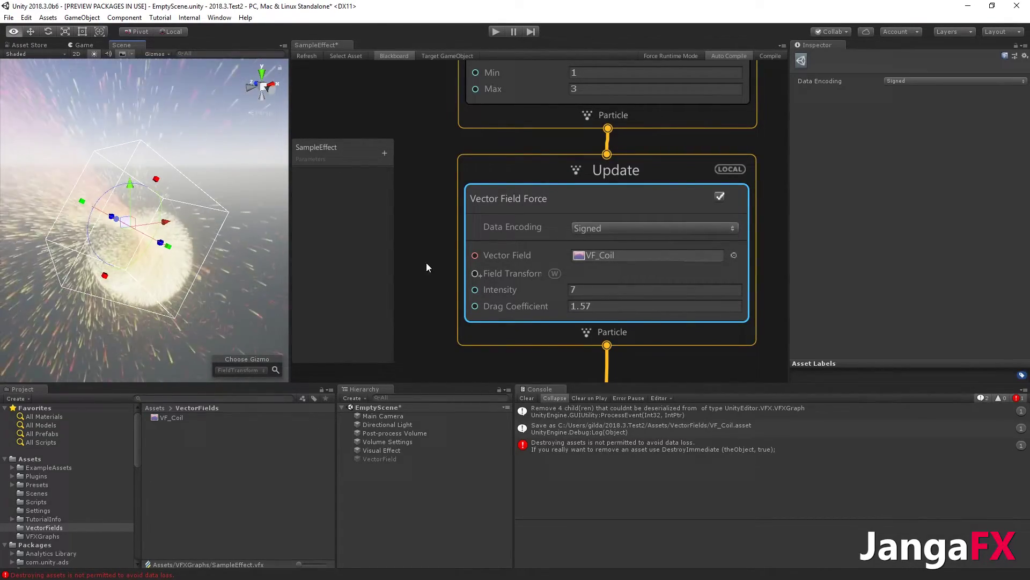
Add a second Vector Field Force block to the Update context below the existing one.
click(610, 173)
scroll(630, 259, down, 3)
click(628, 279)
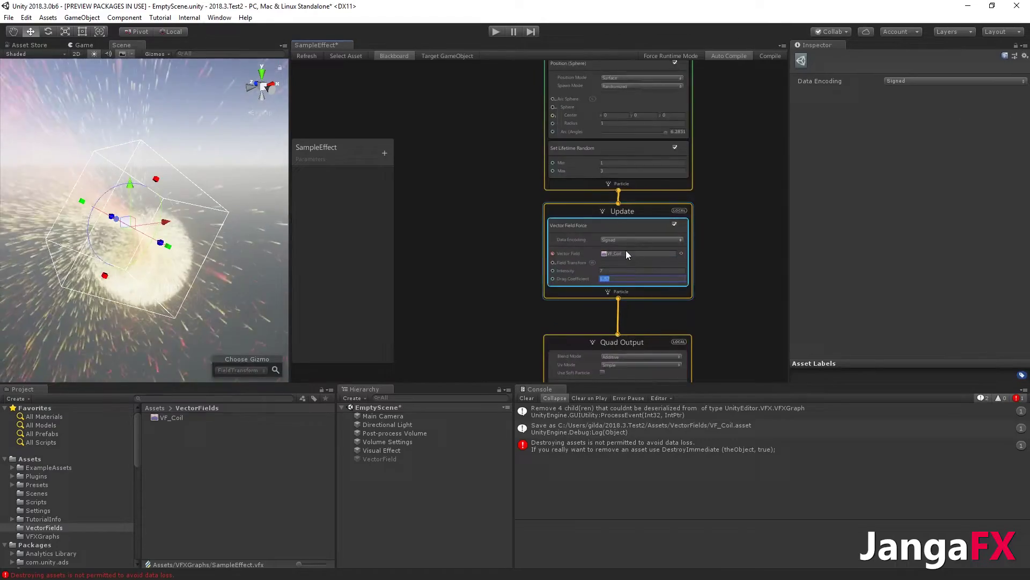
scroll(619, 226, up, 3)
middle_drag(627, 218, 622, 198)
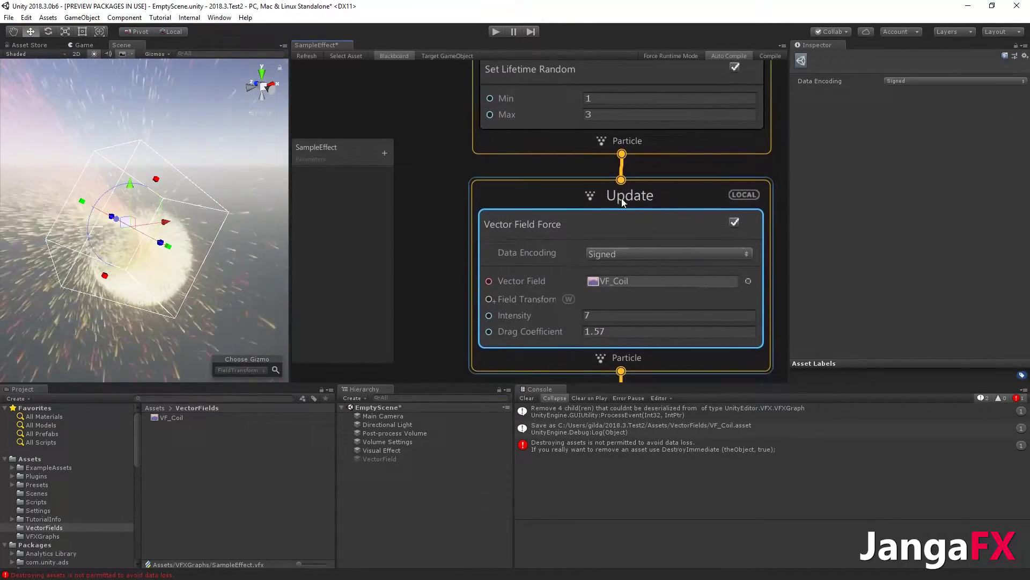
key(space)
text(fiel)
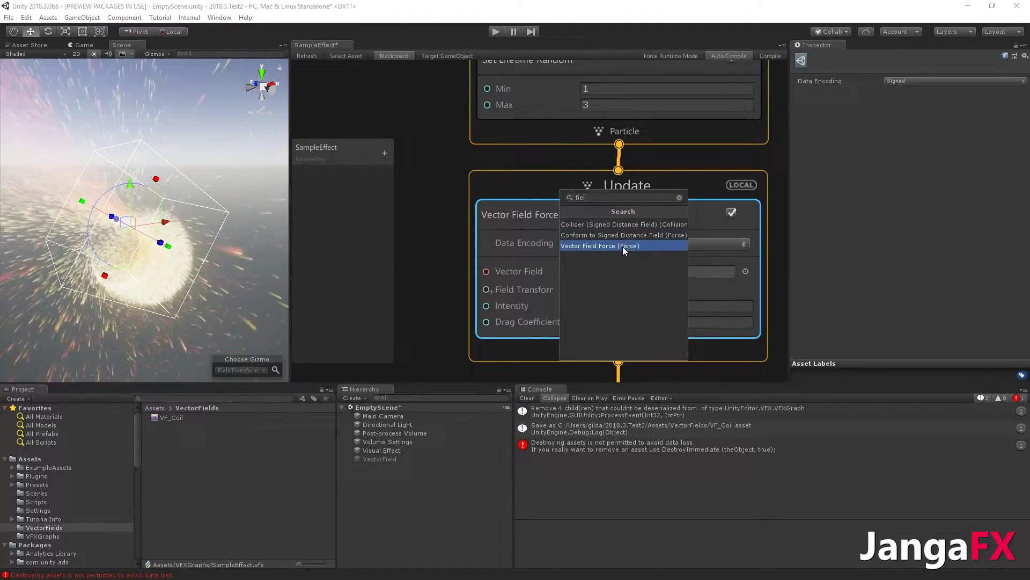
click(622, 246)
scroll(619, 311, down, 3)
middle_drag(620, 311, 584, 198)
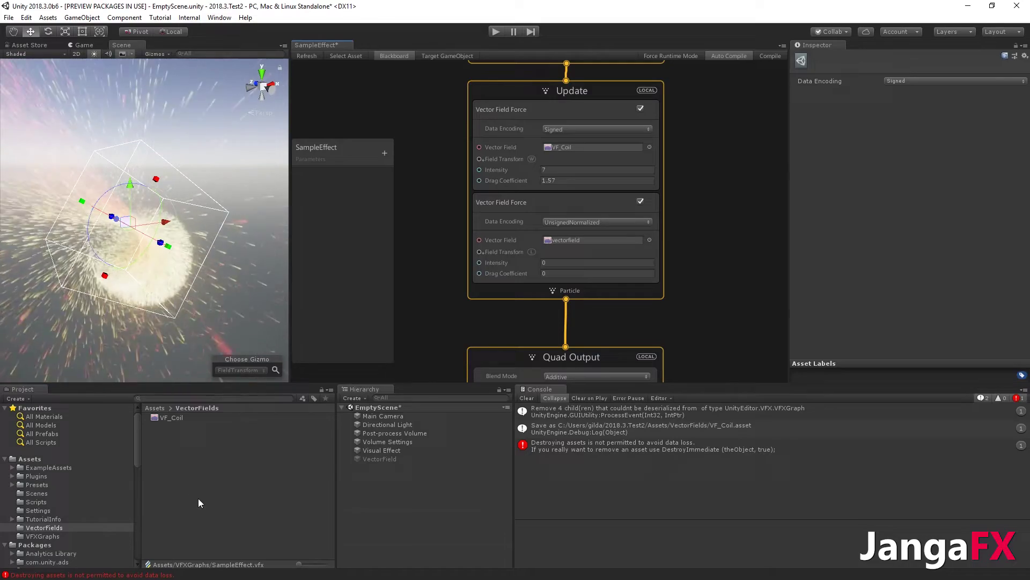
Load VF_HighDensity_Random_2 into the VectorField object, reactivate the object, and save the field as a 3D texture named VF_HighDensity_Random_2.asset in the VectorFields folder.
drag(378, 456, 380, 459)
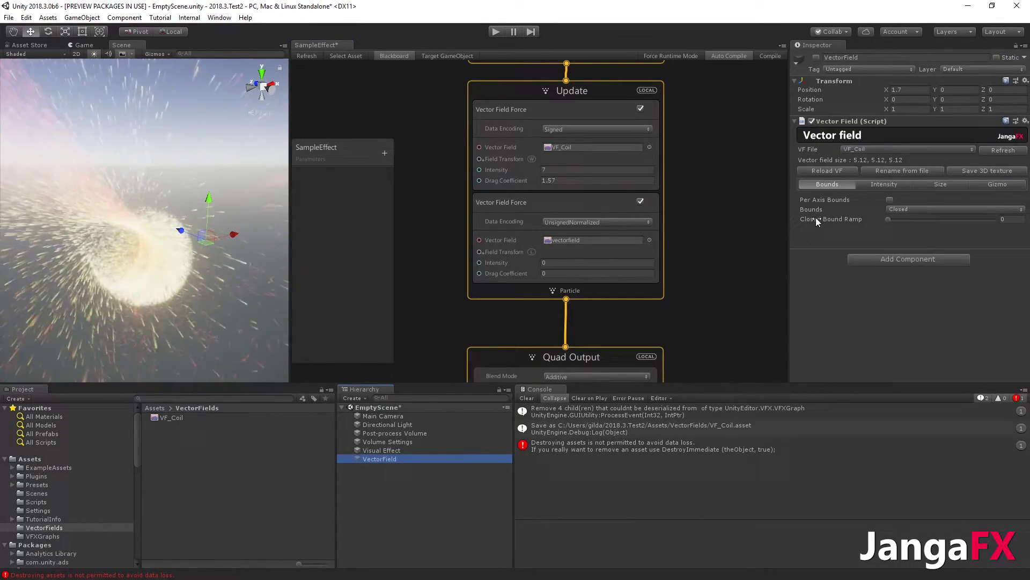
click(874, 150)
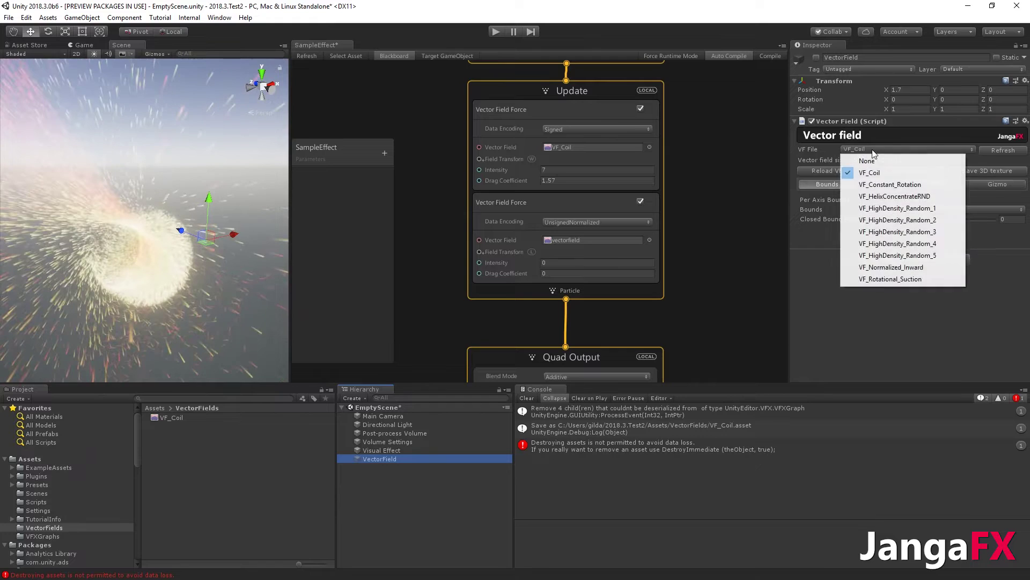
click(897, 220)
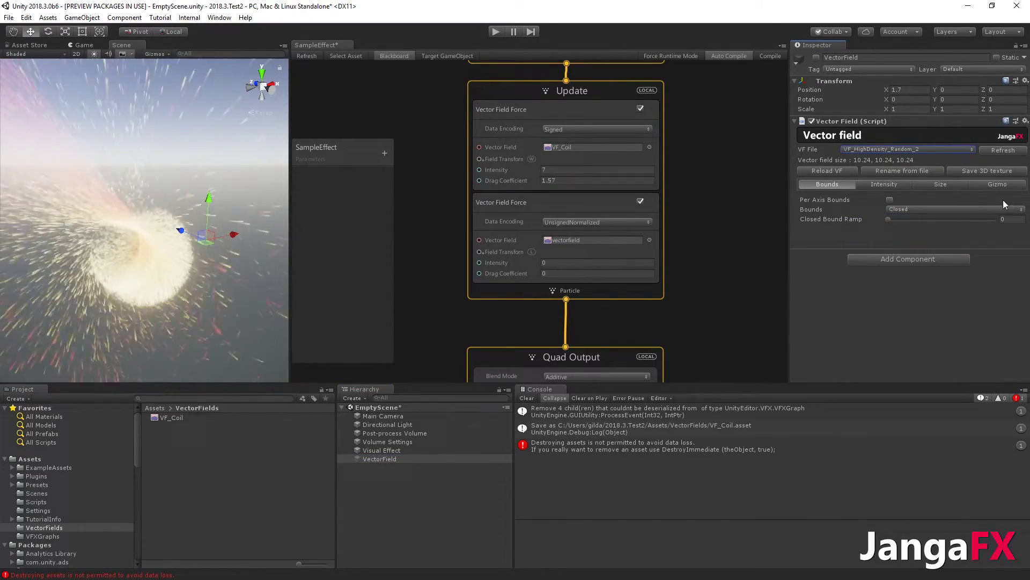
click(817, 58)
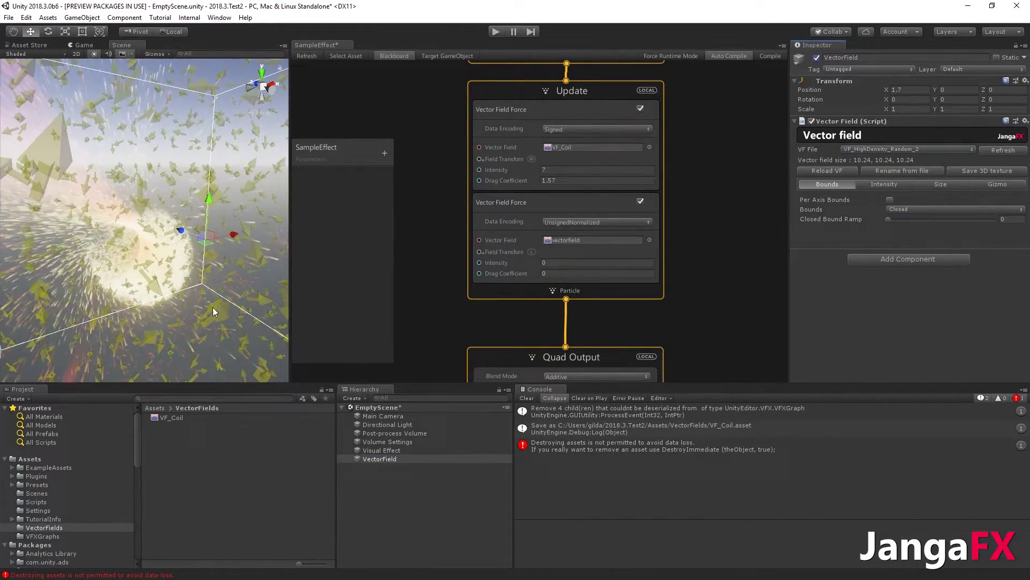
alt+drag(136, 276, 153, 298)
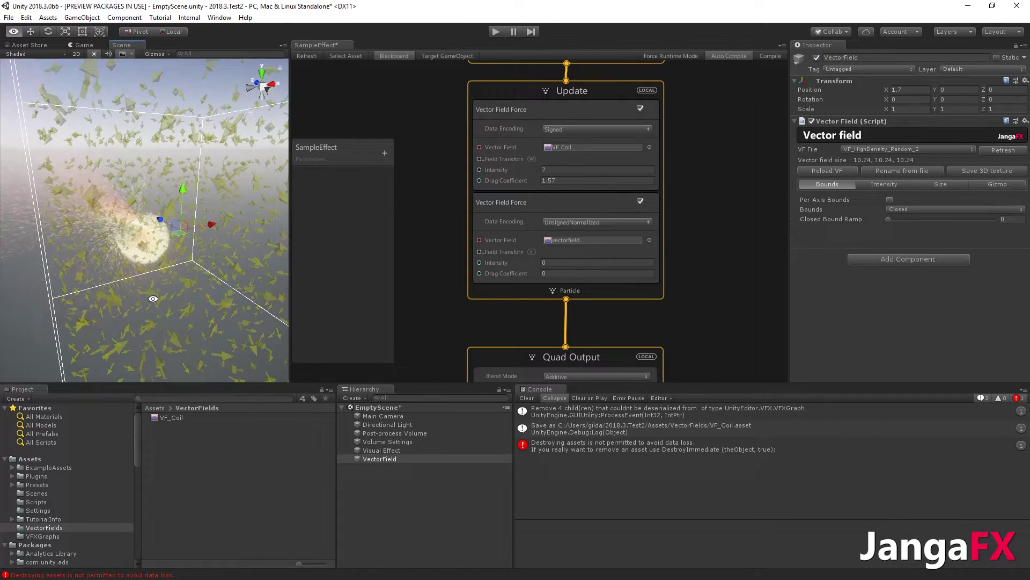
click(983, 170)
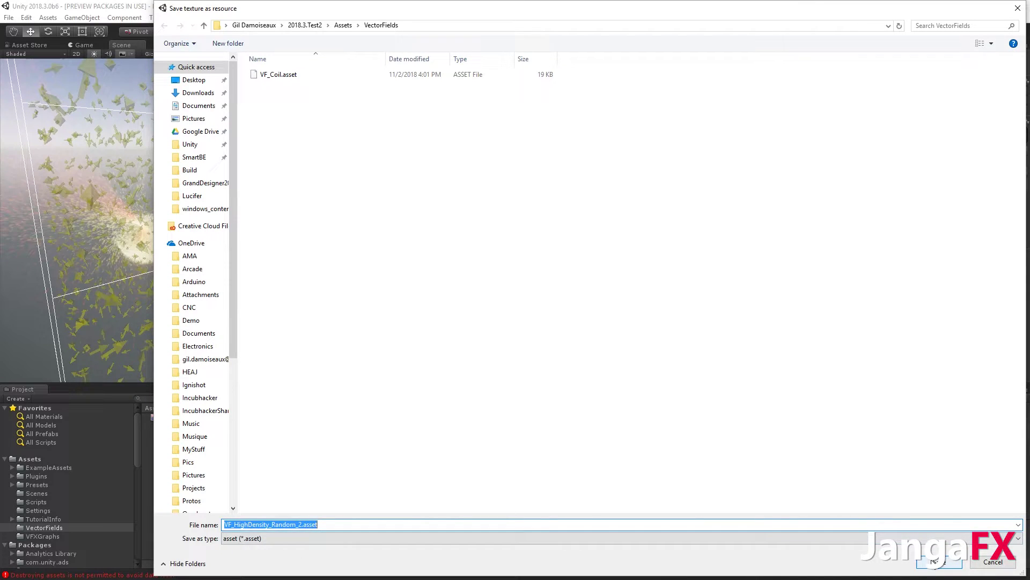
click(934, 562)
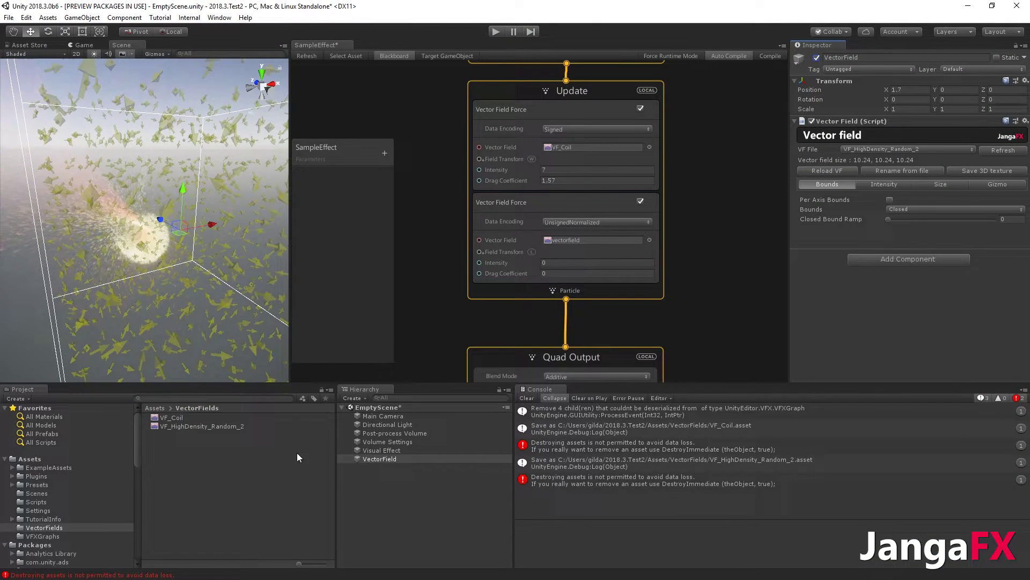
Assign the VF_HighDensity_Random_2 texture to the second Vector Field Force block and deactivate the VectorField object.
drag(201, 426, 567, 312)
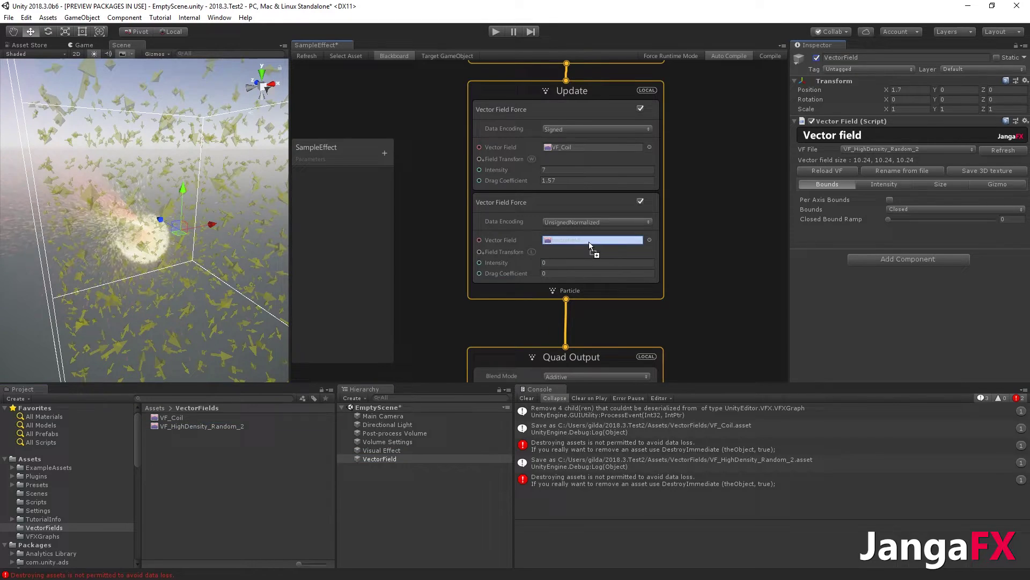
drag(587, 240, 587, 241)
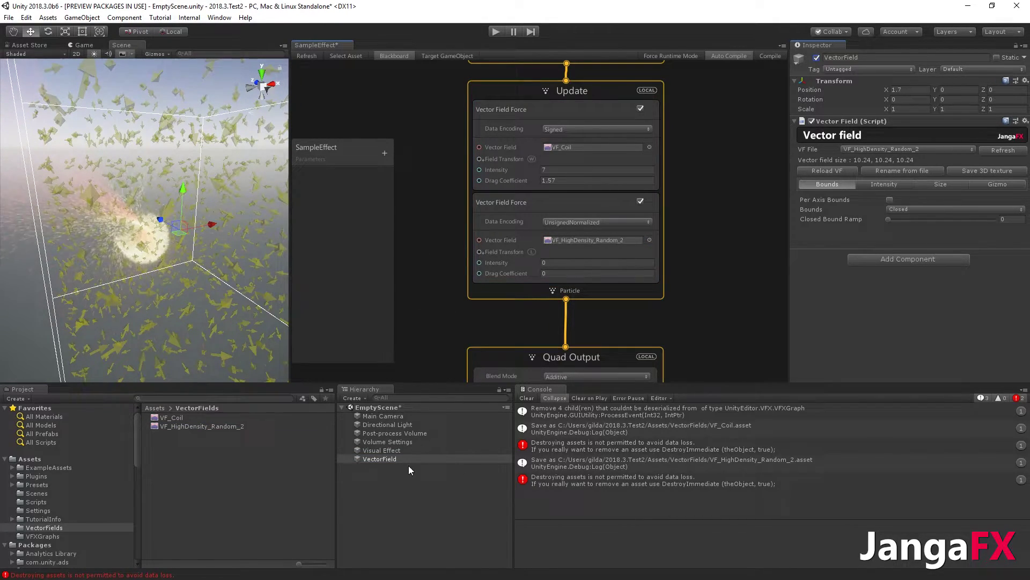
click(815, 58)
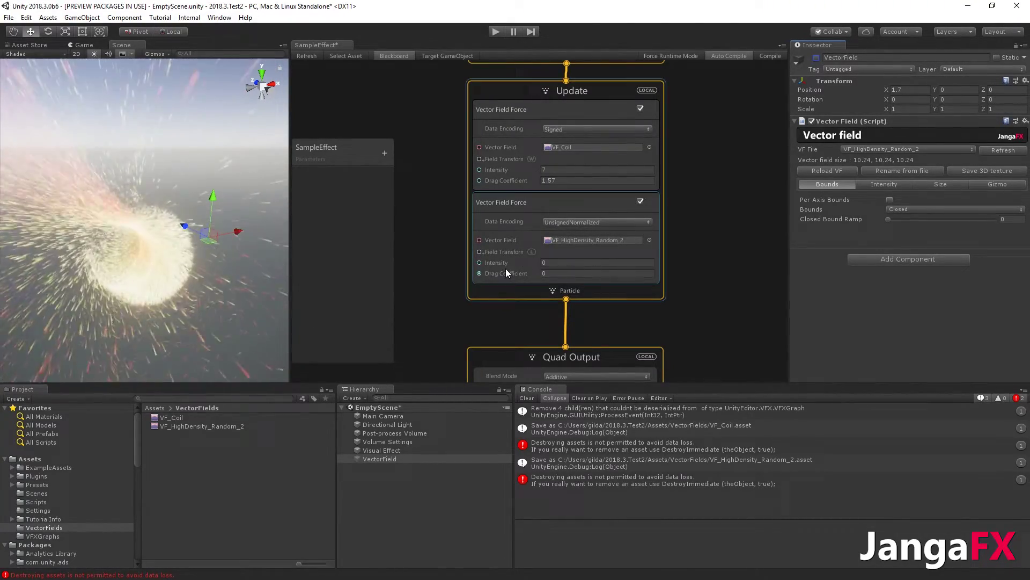
Set the second Vector Field Force block's drag coefficient to 1 and its intensity to 2.16.
scroll(507, 273, up, 5)
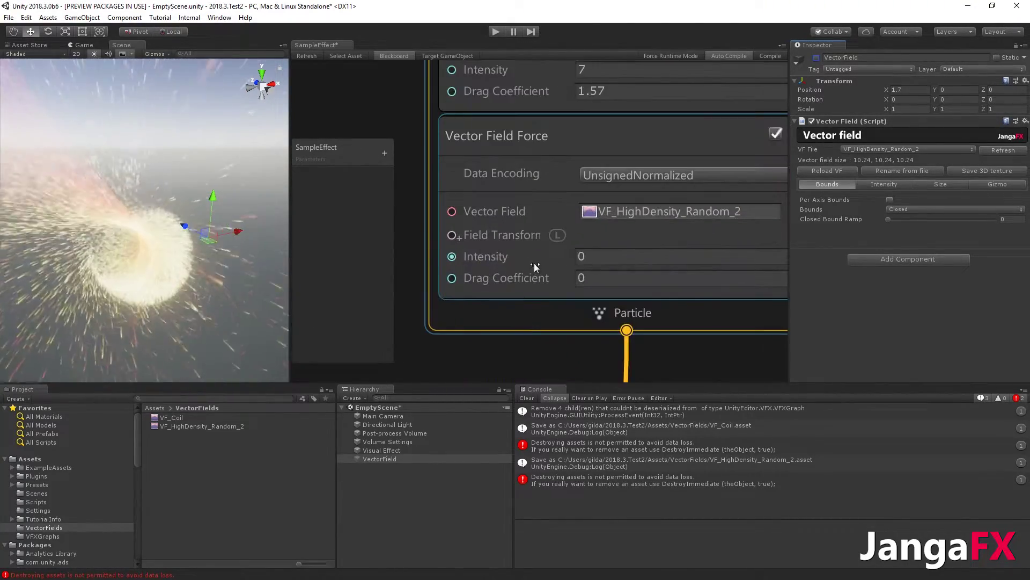
click(585, 278)
text(1)
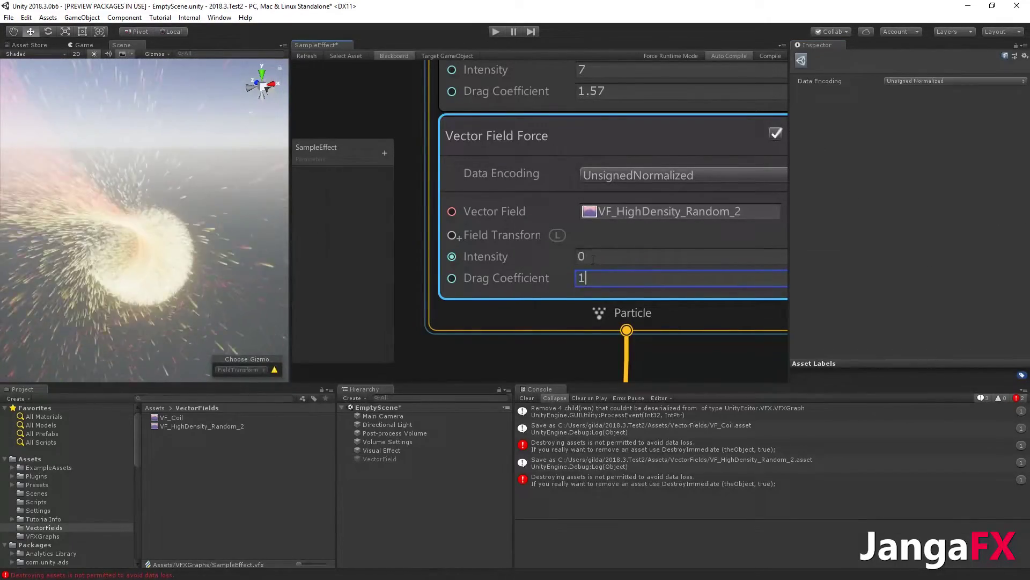
click(593, 256)
text(1)
key(Tab)
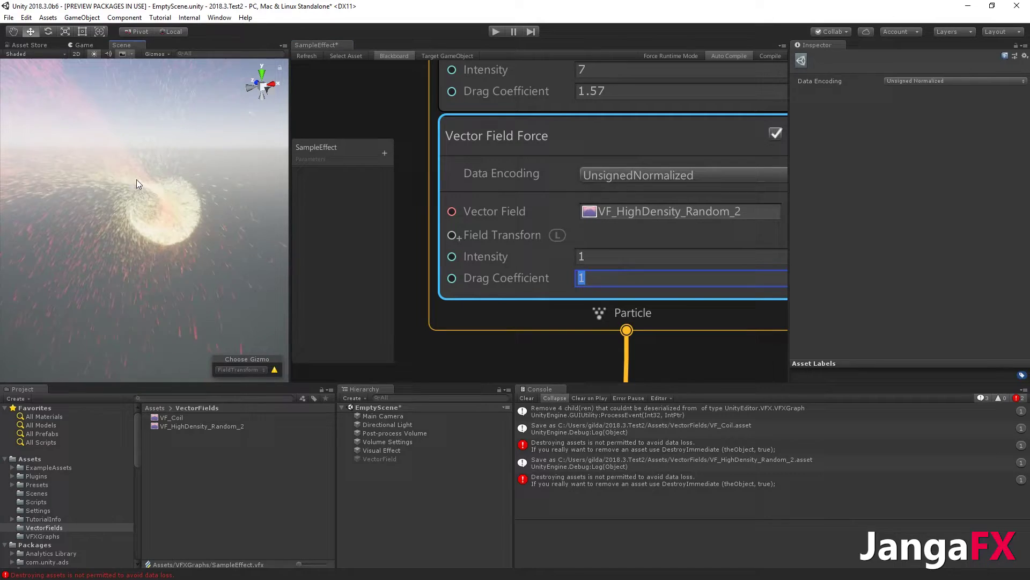
mouse_move(501, 259)
mouse_down()
mouse_move(667, 259)
mouse_move(498, 257)
mouse_move(521, 259)
mouse_up()
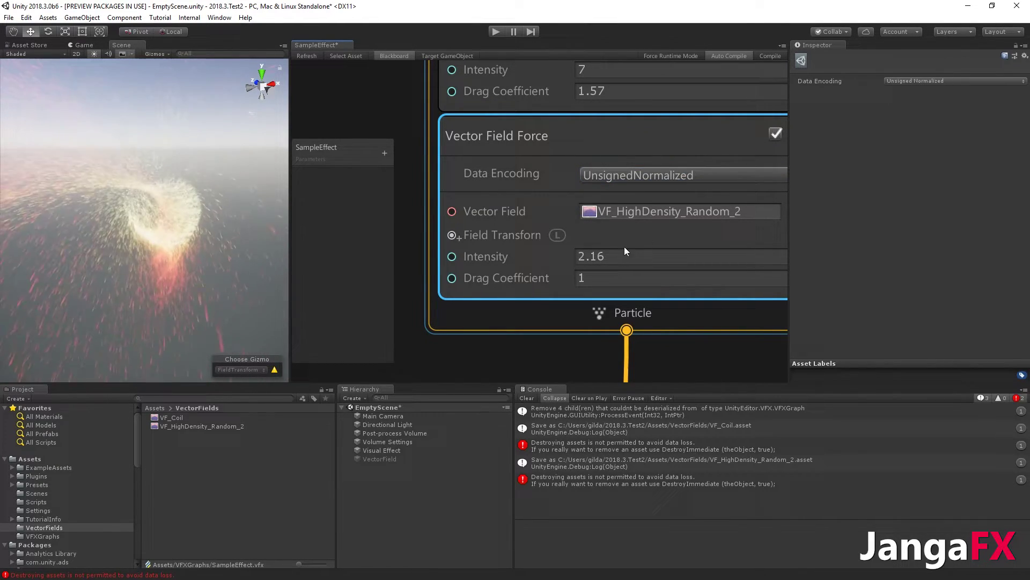
Give the second Vector Field Force block Signed data encoding, intensity 16.36, drag coefficient 1.18 and a world-space Field Transform.
click(653, 176)
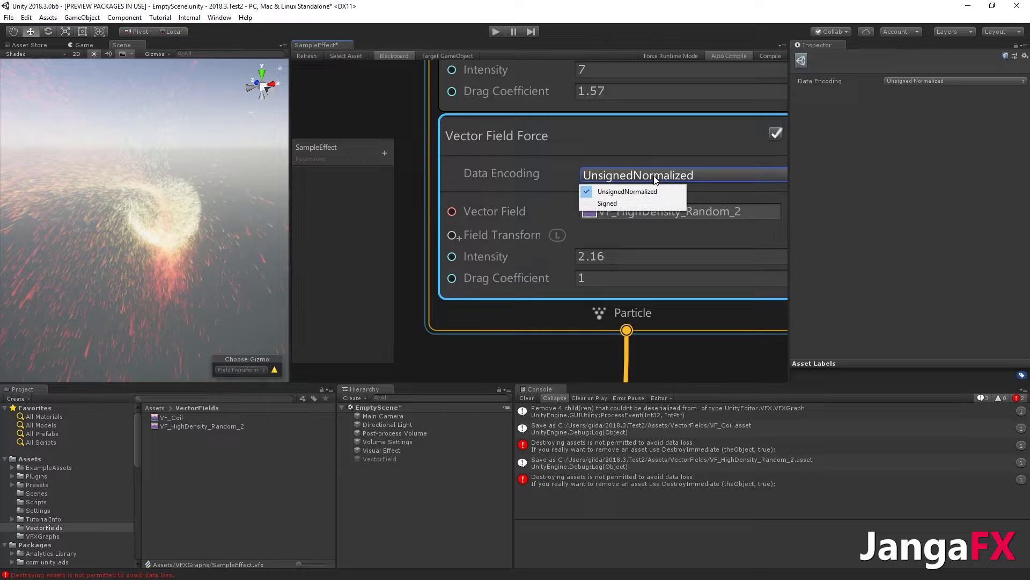
click(630, 202)
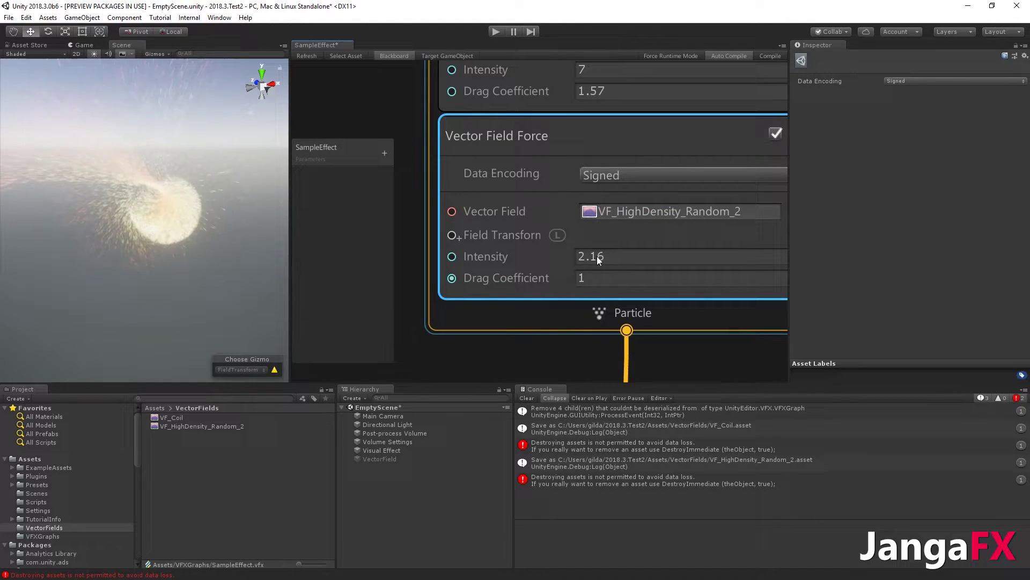
drag(500, 256, 674, 254)
mouse_move(529, 276)
mouse_down()
mouse_move(543, 278)
mouse_move(509, 279)
mouse_move(558, 281)
mouse_move(531, 279)
mouse_up()
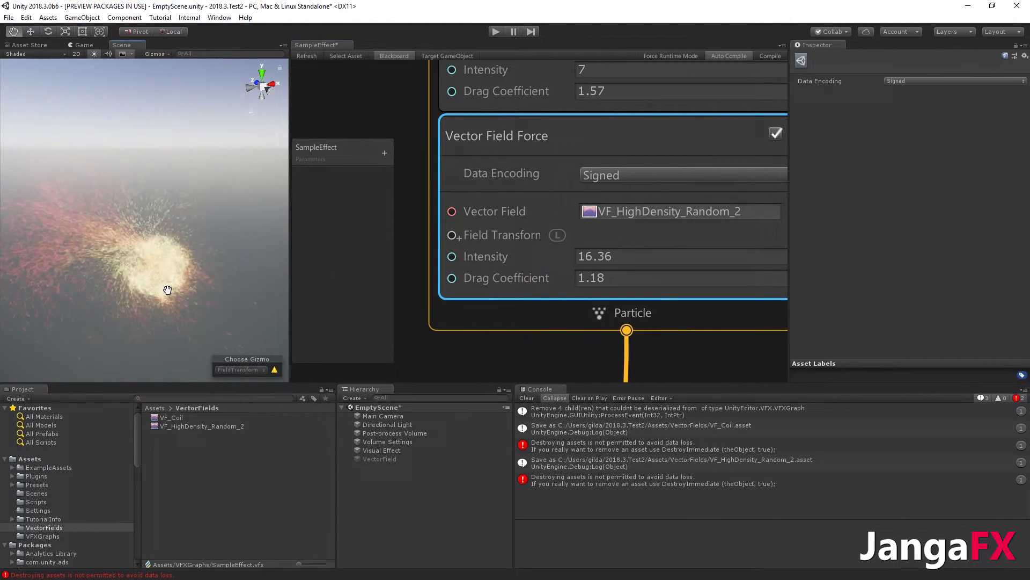
mouse_move(166, 292)
alt+mouse_down()
mouse_move(207, 292)
mouse_move(153, 295)
alt+mouse_up()
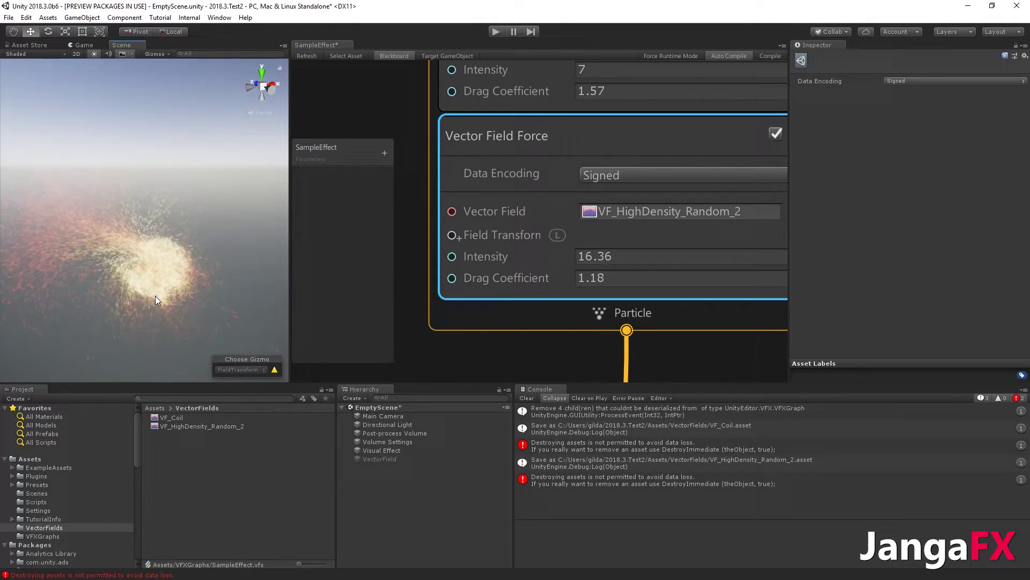
click(557, 236)
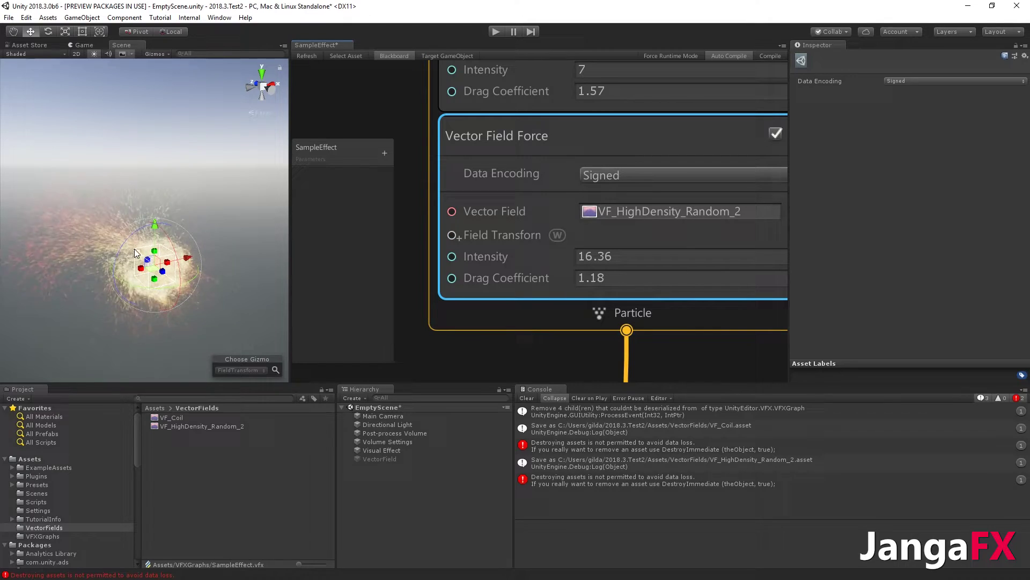
middle_drag(137, 276, 142, 292)
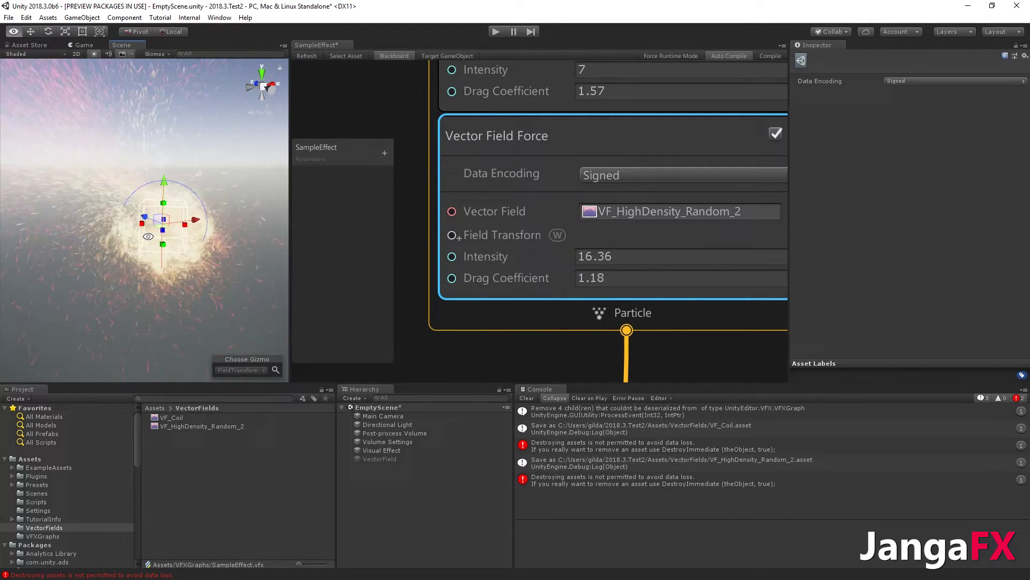
Set the VF_HighDensity_Random_2 texture's wrap mode to Clamp and inspect the particle motion from several angles.
click(199, 425)
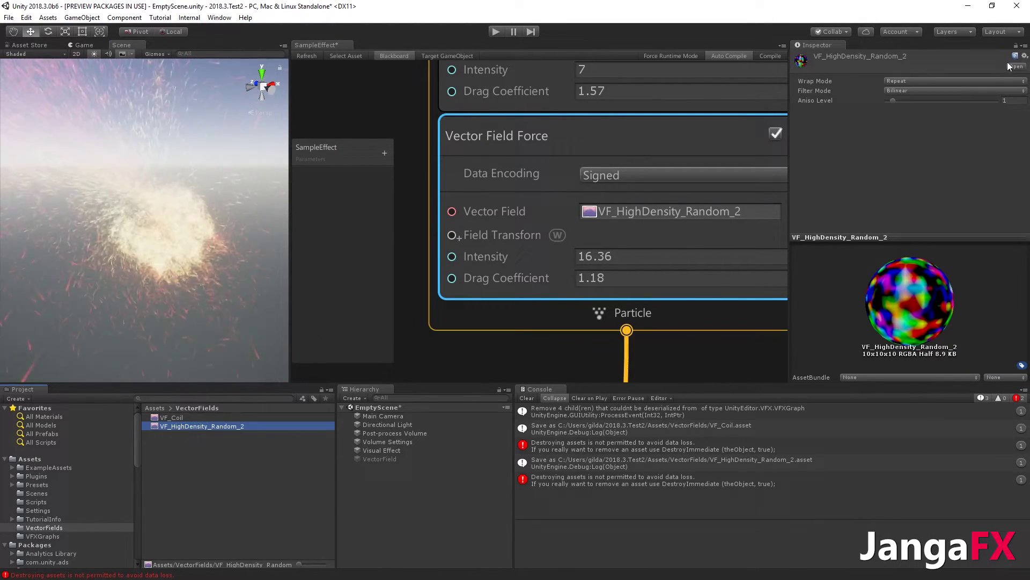
click(907, 81)
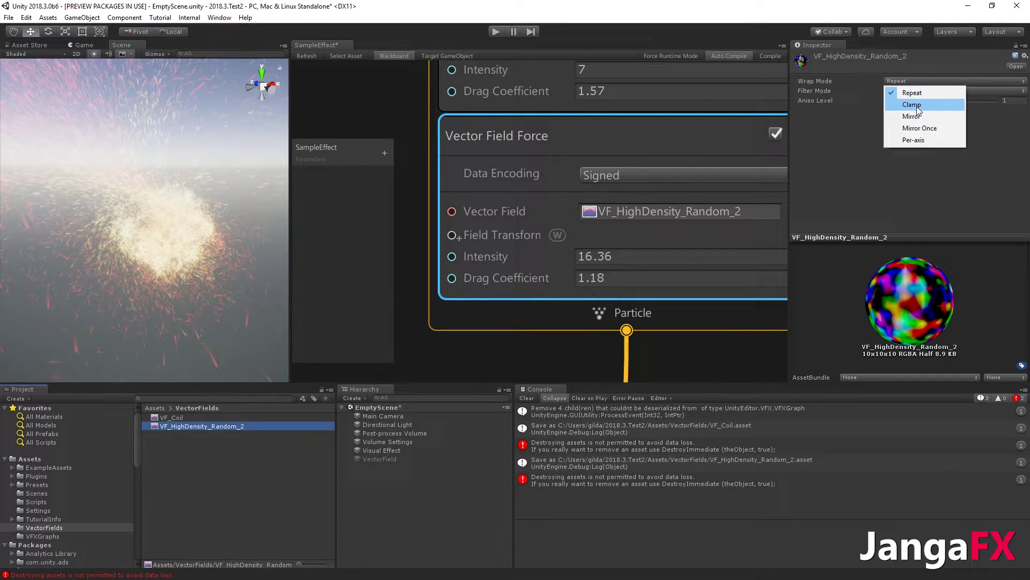
click(911, 105)
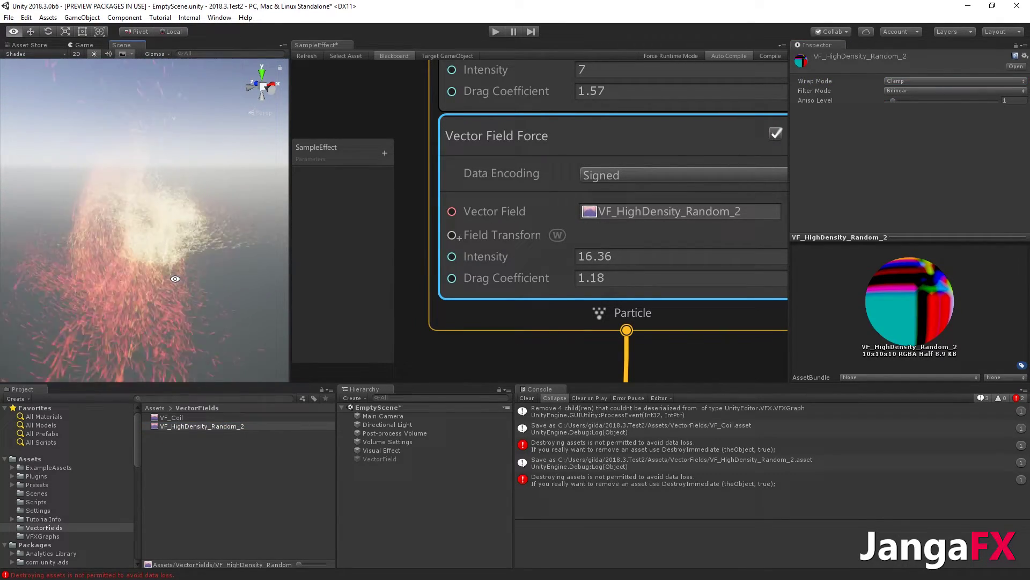
alt+drag(130, 221, 145, 258)
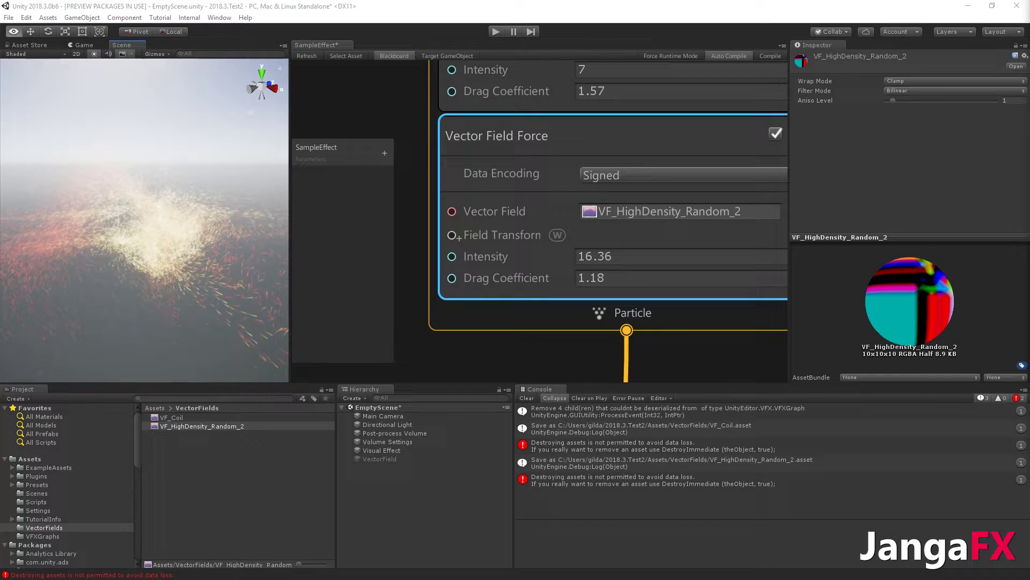
click(92, 250)
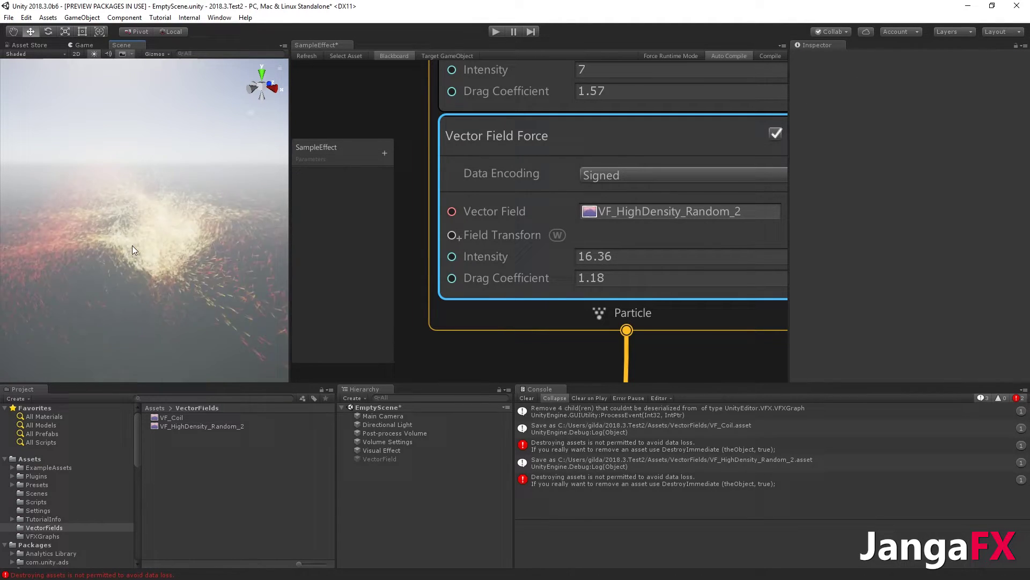
alt+drag(132, 246, 108, 289)
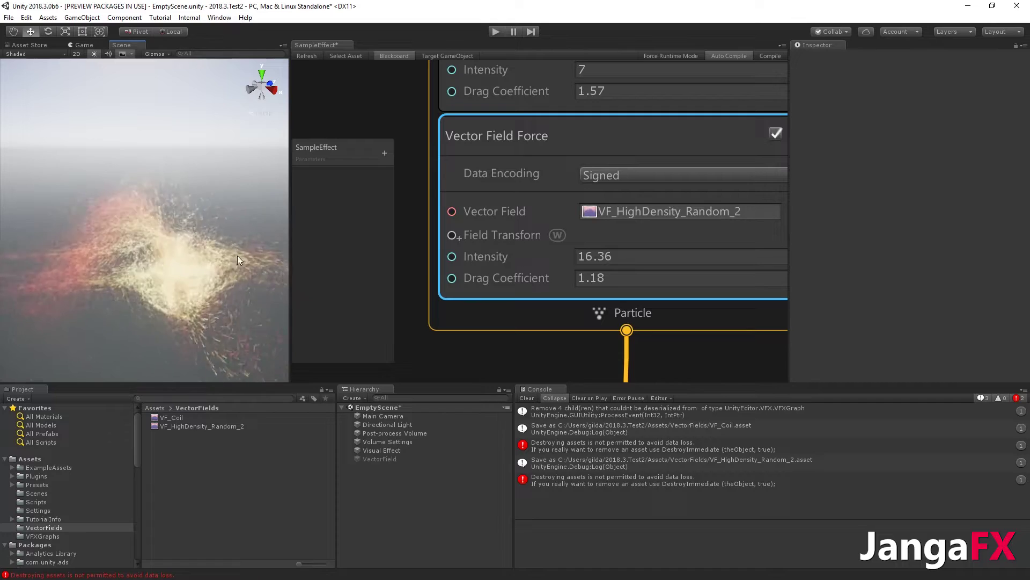
alt+drag(237, 255, 197, 283)
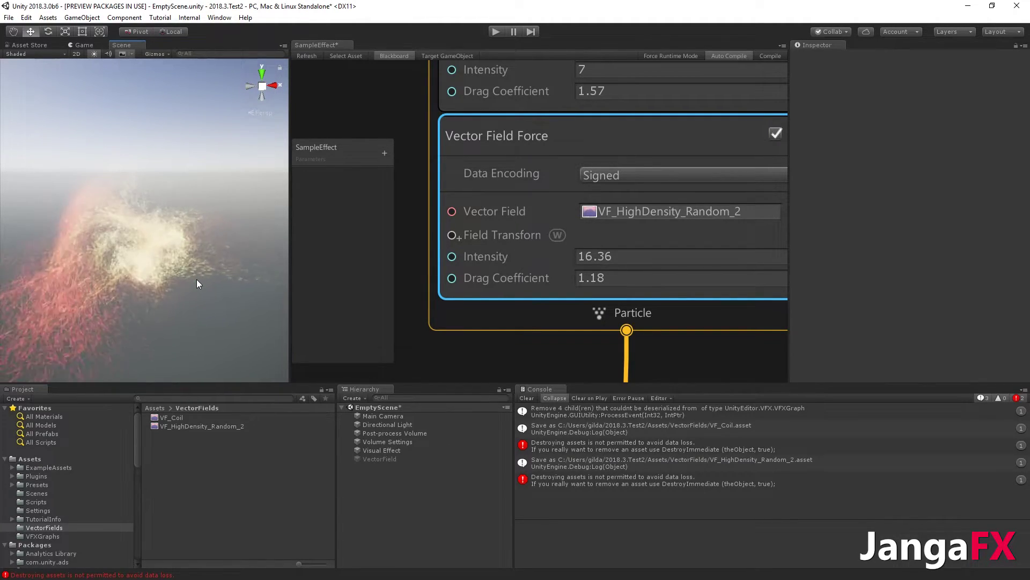
alt+drag(197, 279, 79, 326)
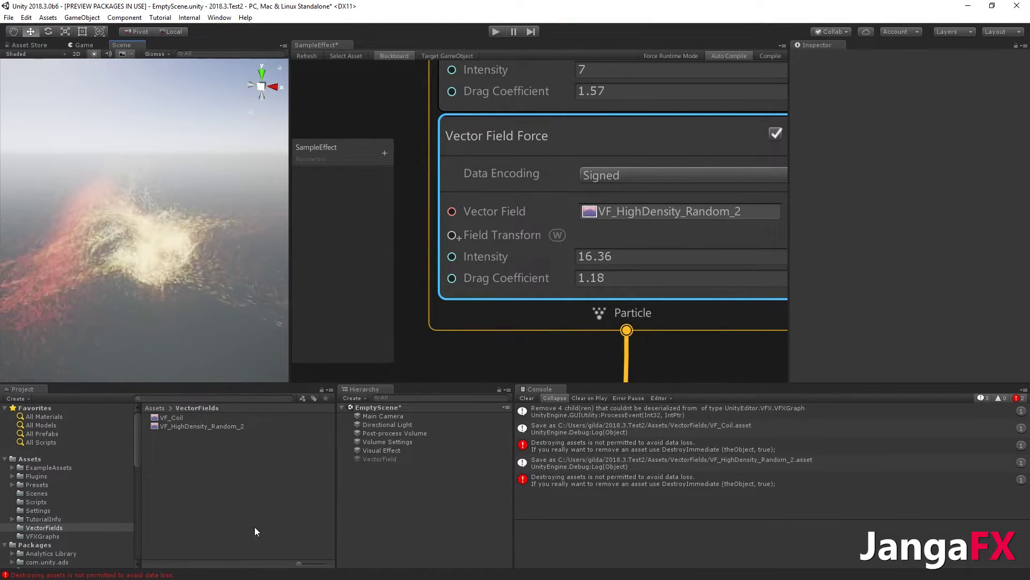
Set the VF_HighDensity_Random_2 texture's wrap mode to Mirror.
click(188, 426)
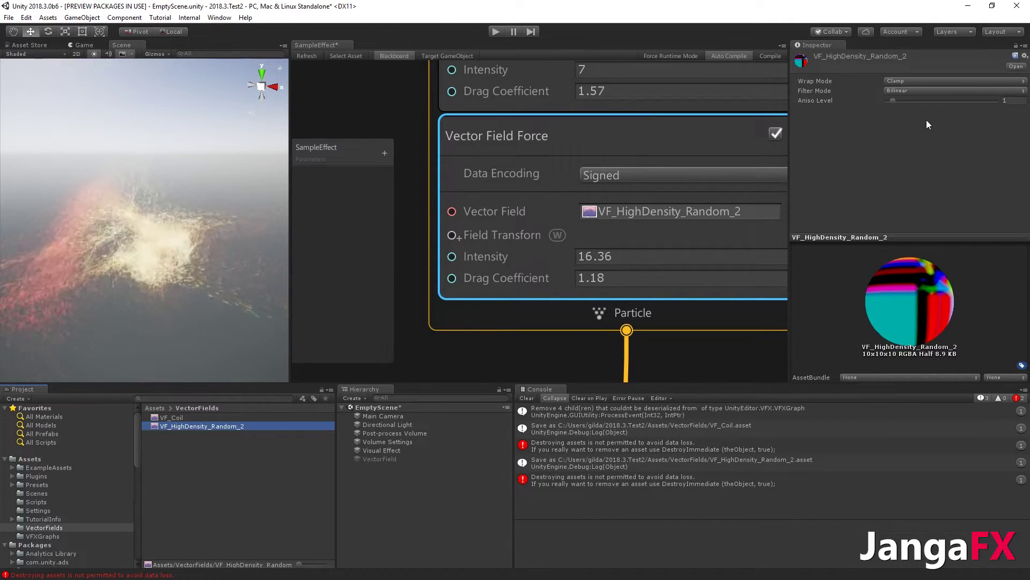
click(912, 81)
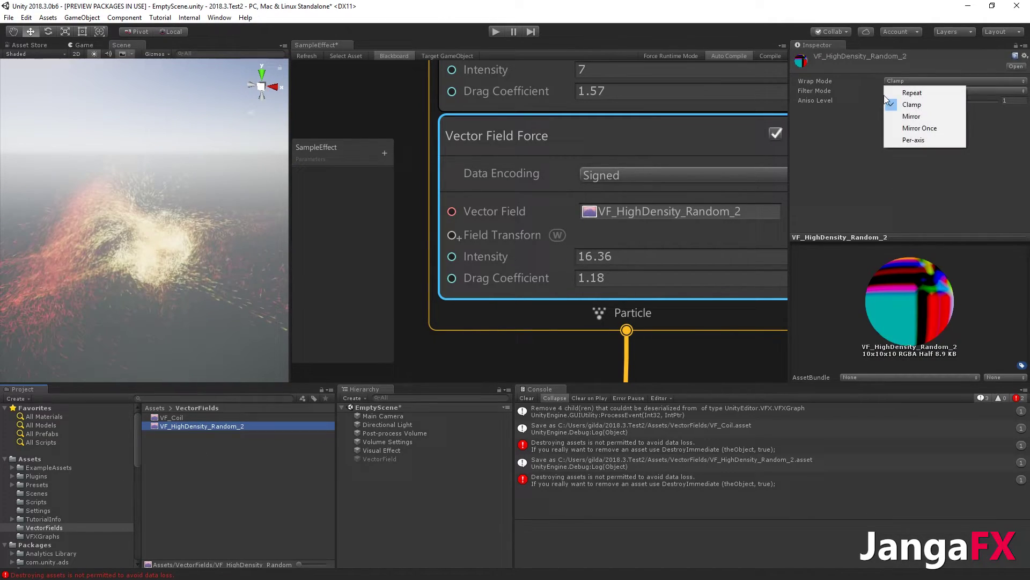
click(921, 118)
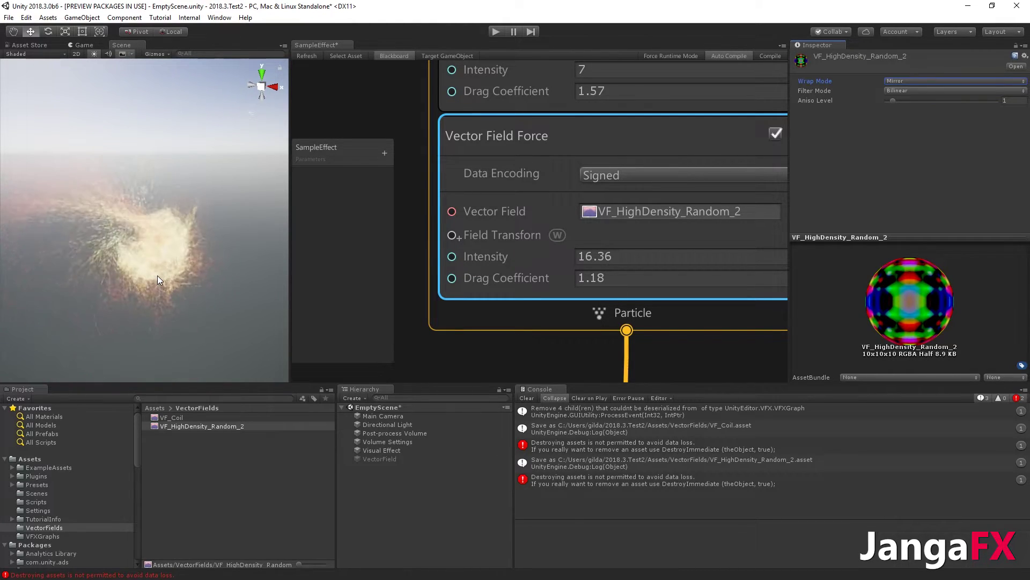
alt+drag(176, 212, 119, 283)
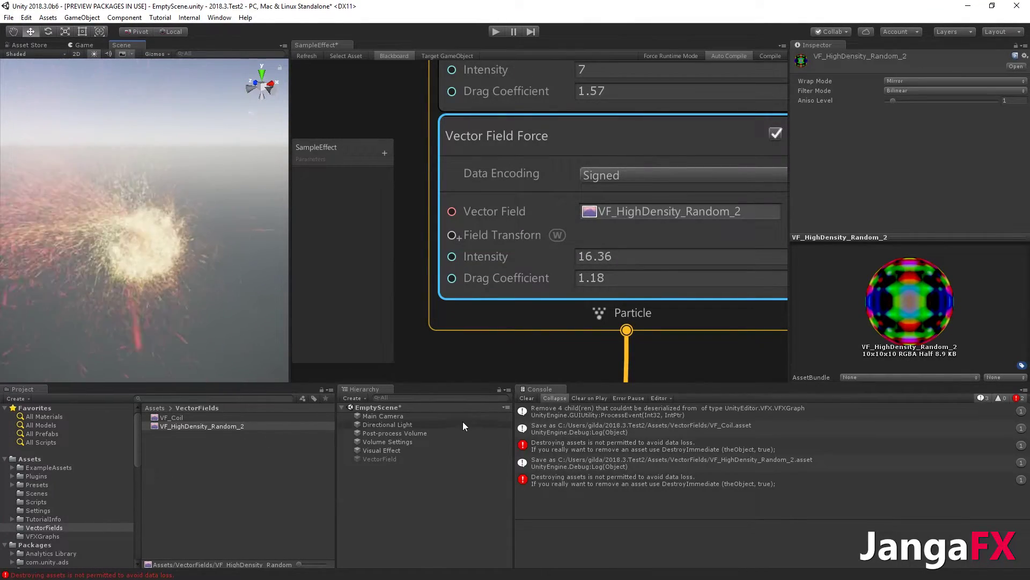
Move the second Vector Field Force block's Field Transform away from the emitter and enlarge its box in the scene.
click(603, 130)
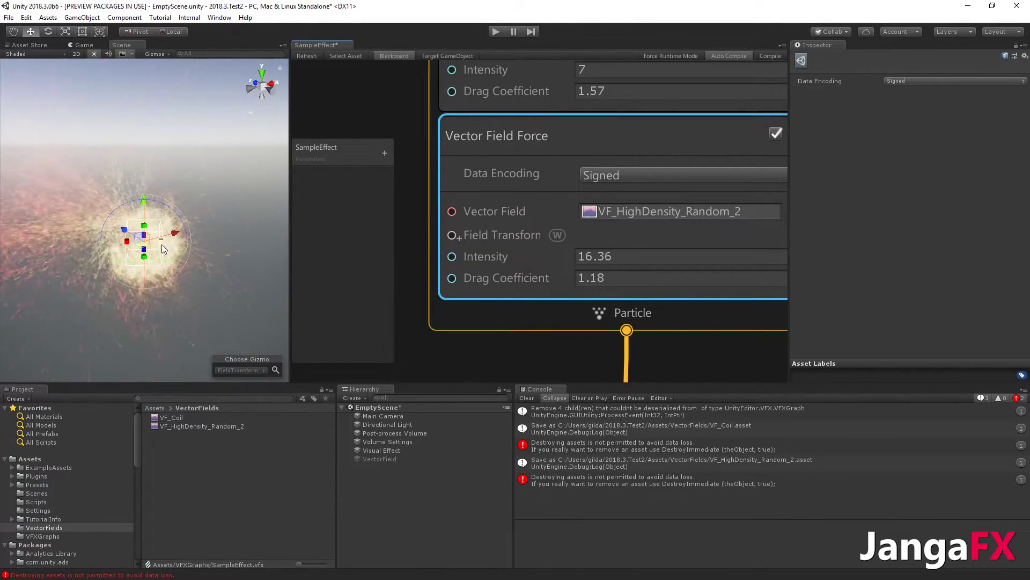
mouse_move(171, 238)
mouse_down()
mouse_move(324, 199)
mouse_move(191, 236)
mouse_up()
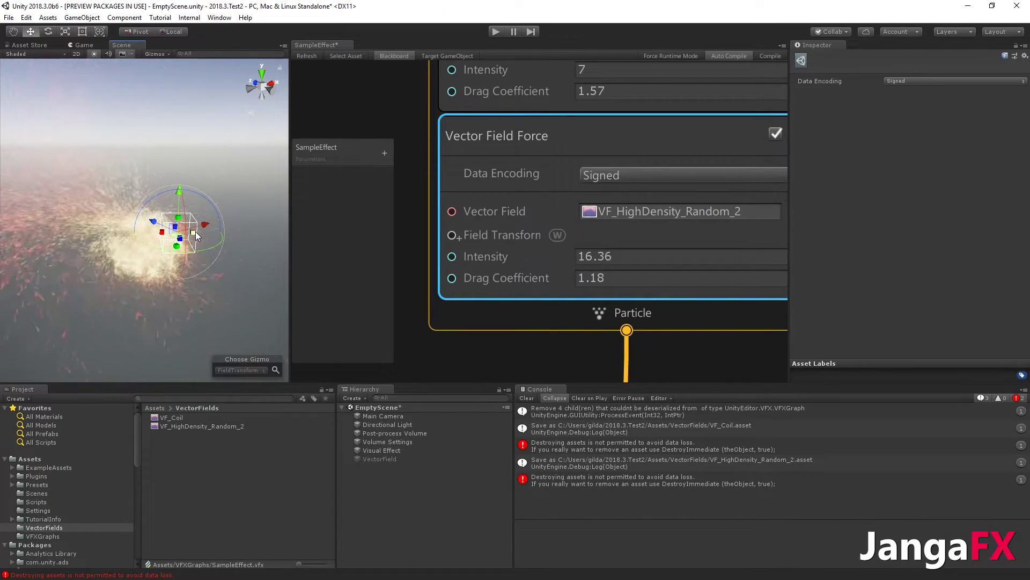
alt+drag(185, 246, 273, 262)
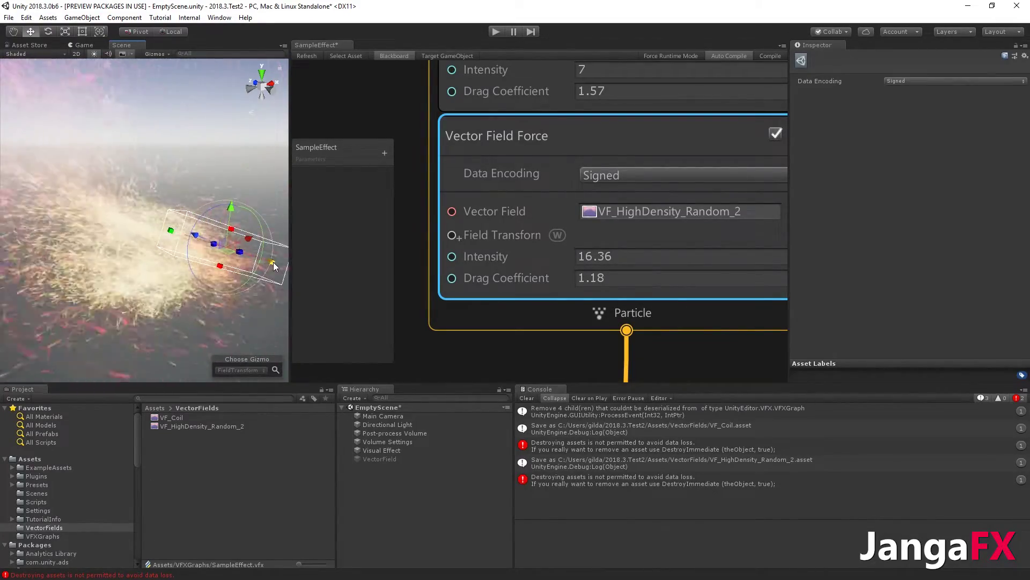
drag(239, 225, 162, 247)
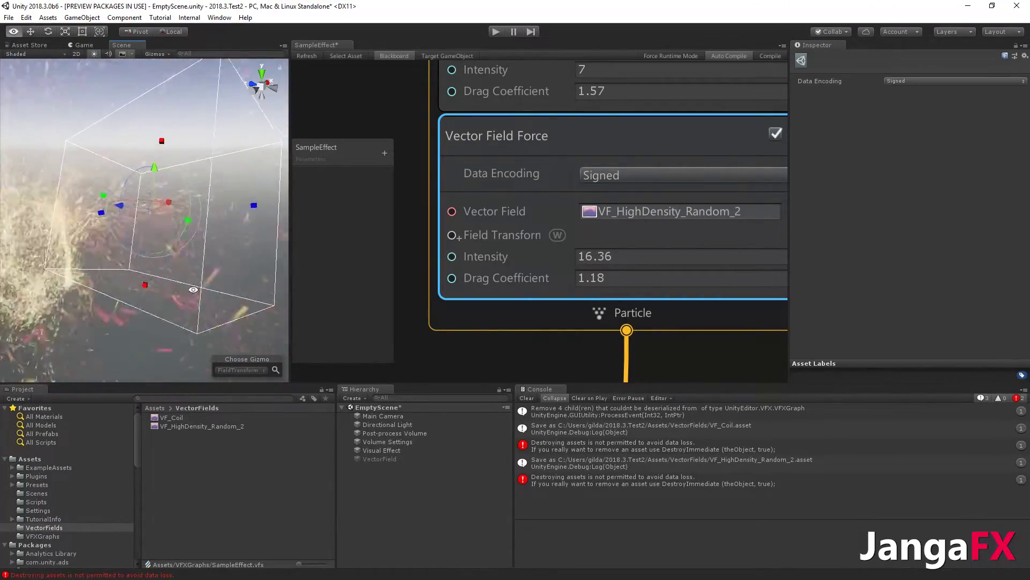
Set the second Vector Field Force block's intensity to 2 and disable the block.
click(628, 251)
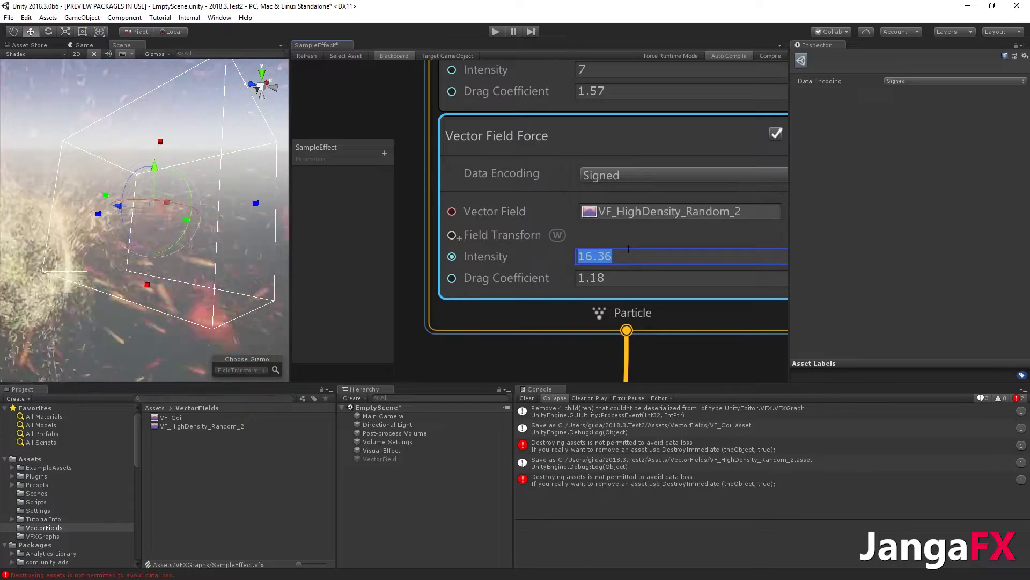
text(2)
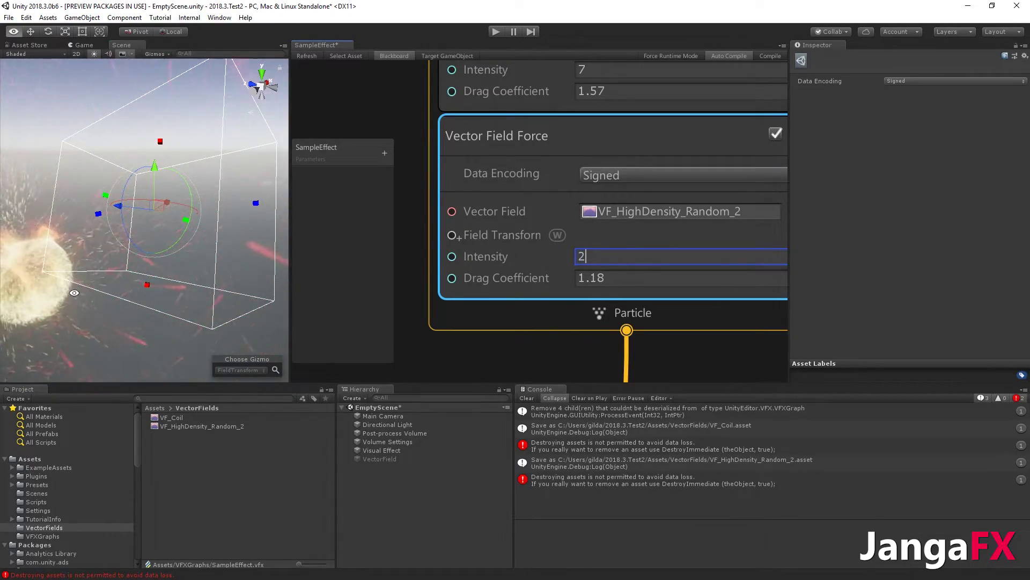
alt+drag(226, 242, 252, 248)
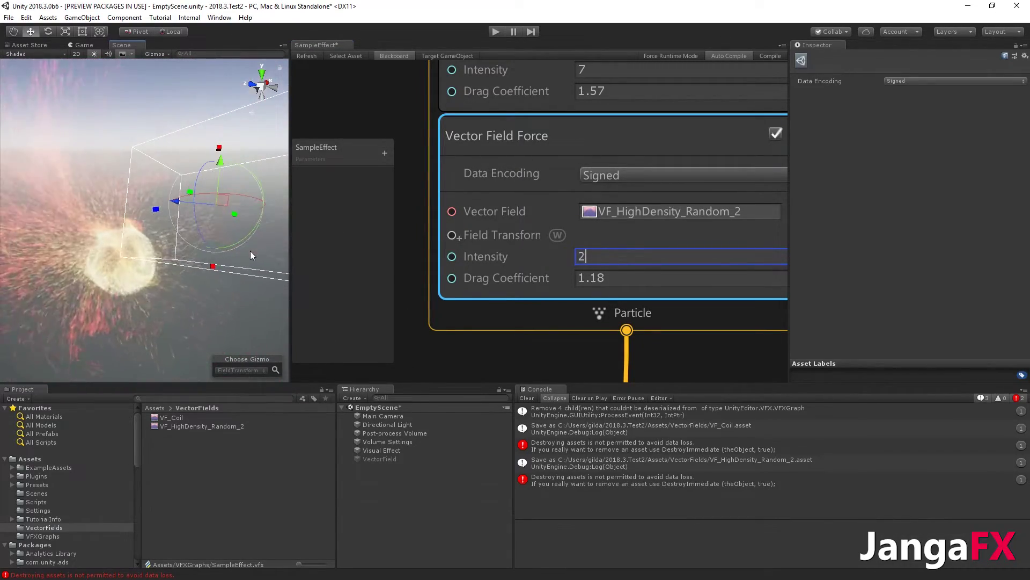
alt+drag(227, 197, 88, 266)
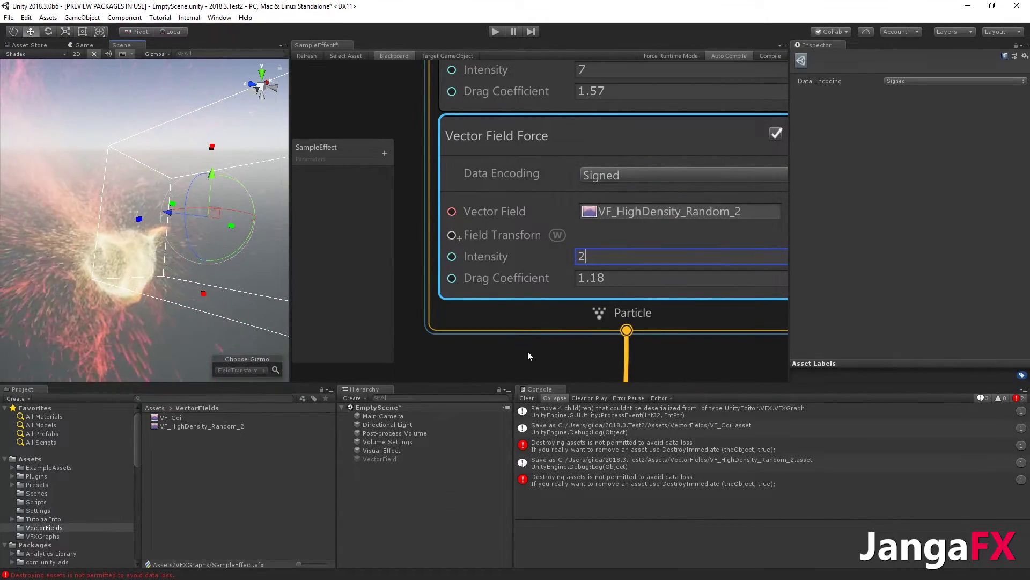
middle_drag(527, 351, 484, 376)
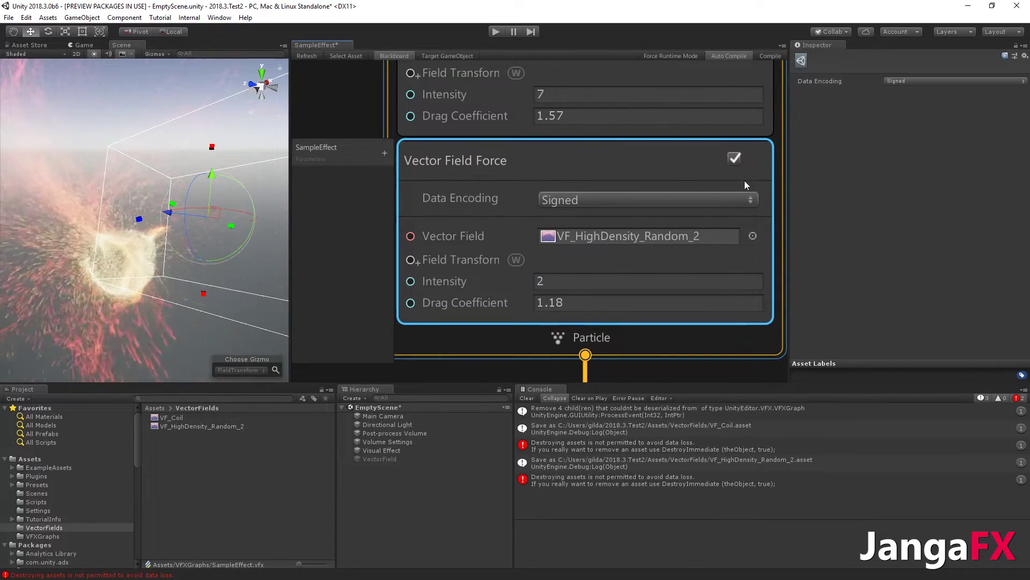
click(734, 159)
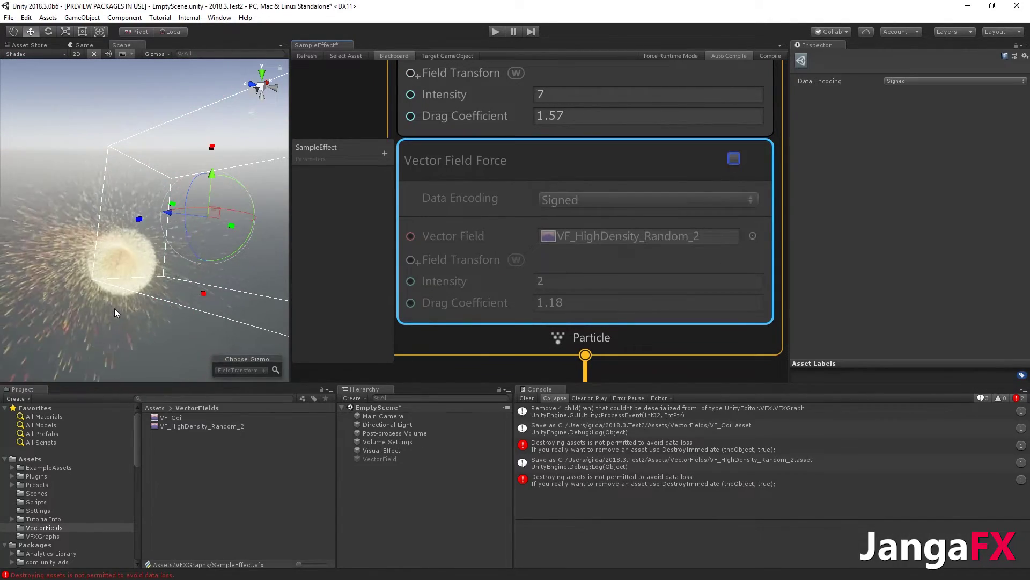
Move, rotate and enlarge the VF_Coil block's Field Transform box so that it surrounds the particle emitter.
middle_drag(625, 142, 632, 269)
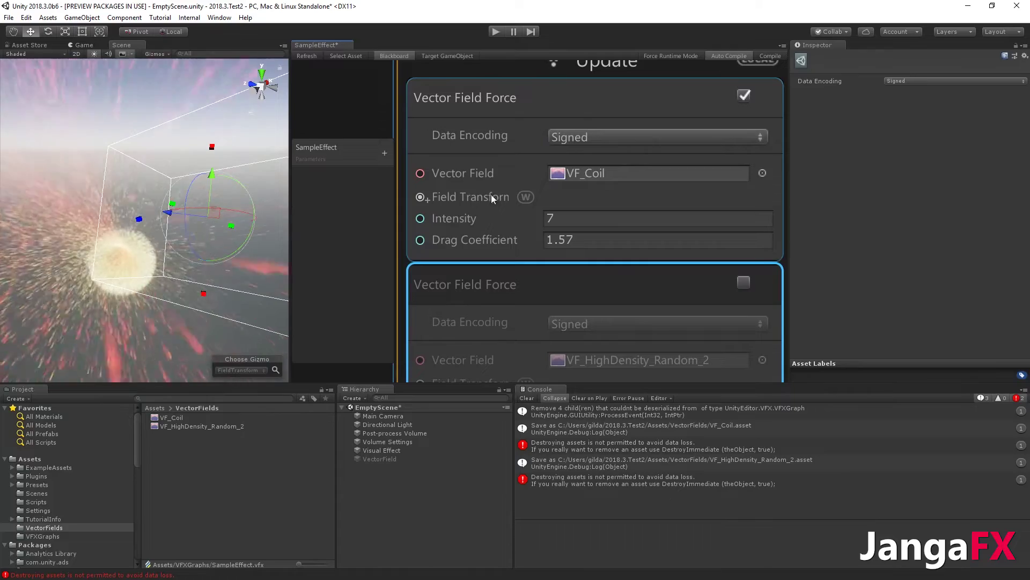
click(518, 114)
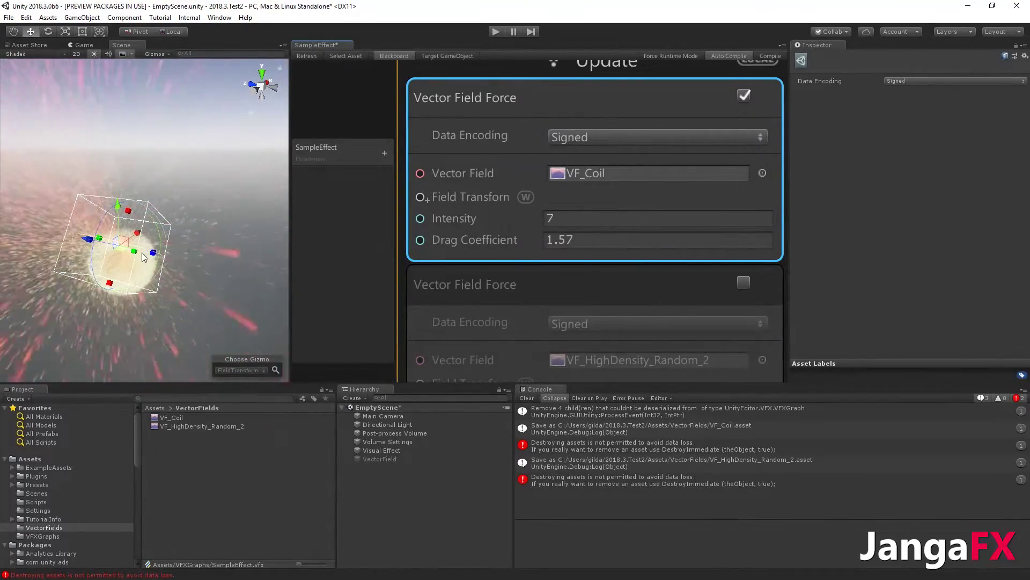
mouse_move(109, 242)
mouse_down()
mouse_move(82, 239)
mouse_move(127, 244)
mouse_move(63, 238)
mouse_move(111, 234)
mouse_move(102, 296)
mouse_move(97, 179)
mouse_move(102, 257)
mouse_up()
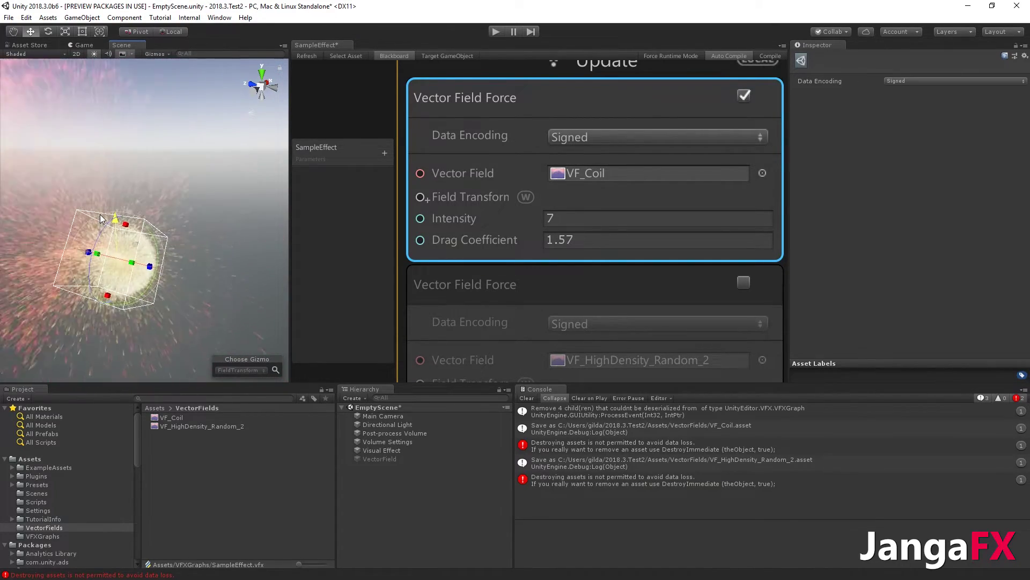
drag(142, 295, 92, 239)
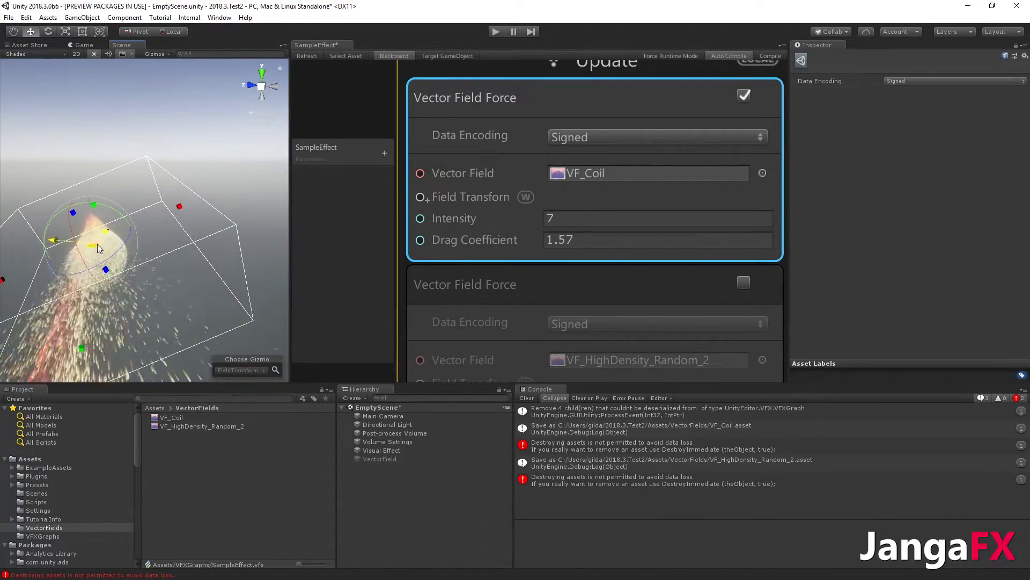
Set the VF_Coil block's intensity to 2 and rotate its Field Transform box further around the emitter.
click(584, 217)
text(2)
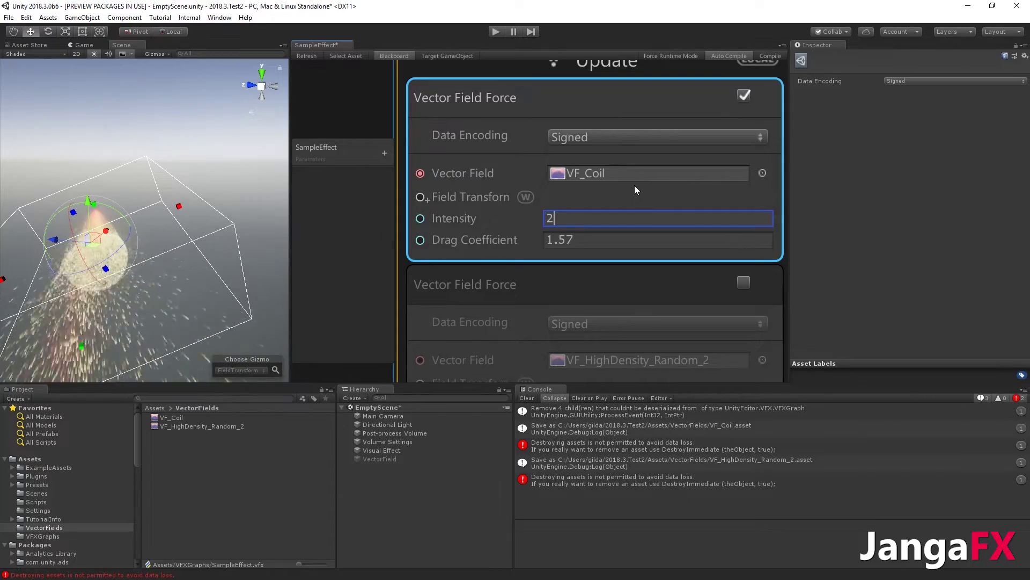
alt+drag(2, 182, 988, 252)
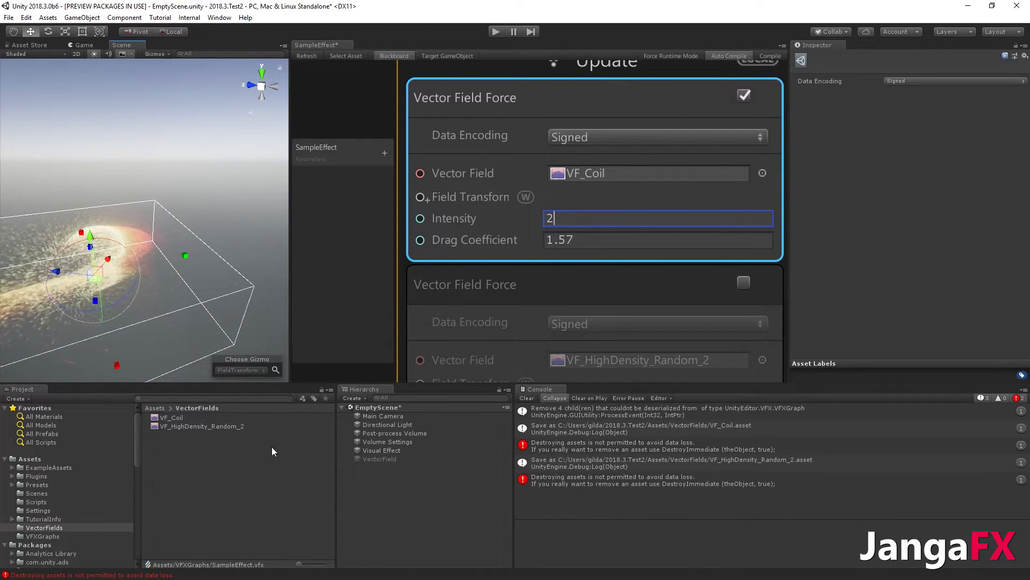
Open the settings of the VF_Coil texture in the VectorFields folder.
click(163, 419)
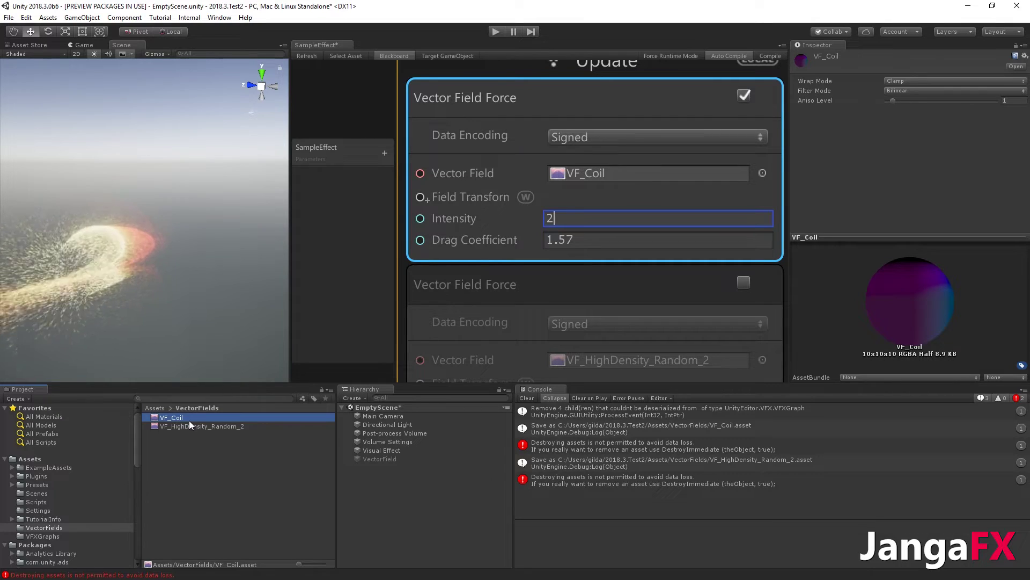